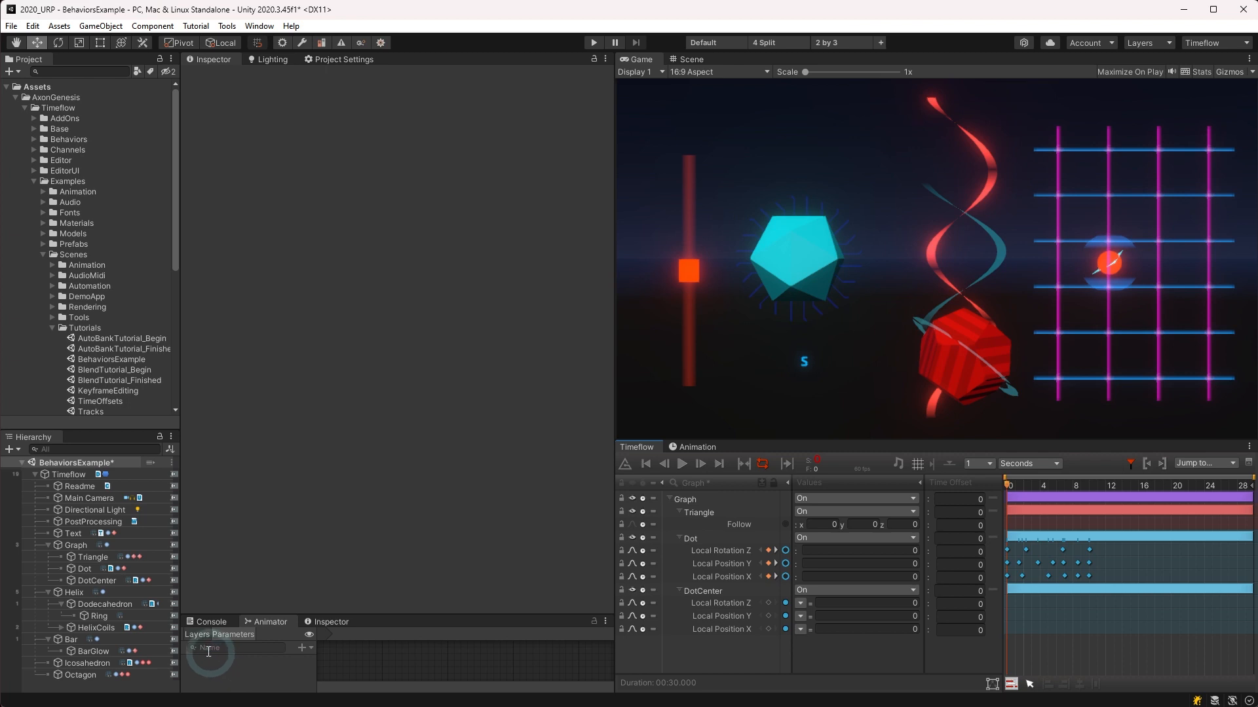
# Inspect the Triangle, Dot and root Timeflow objects, including Dot's parent object setting, and start timeline playback
pyautogui.click(89, 558)
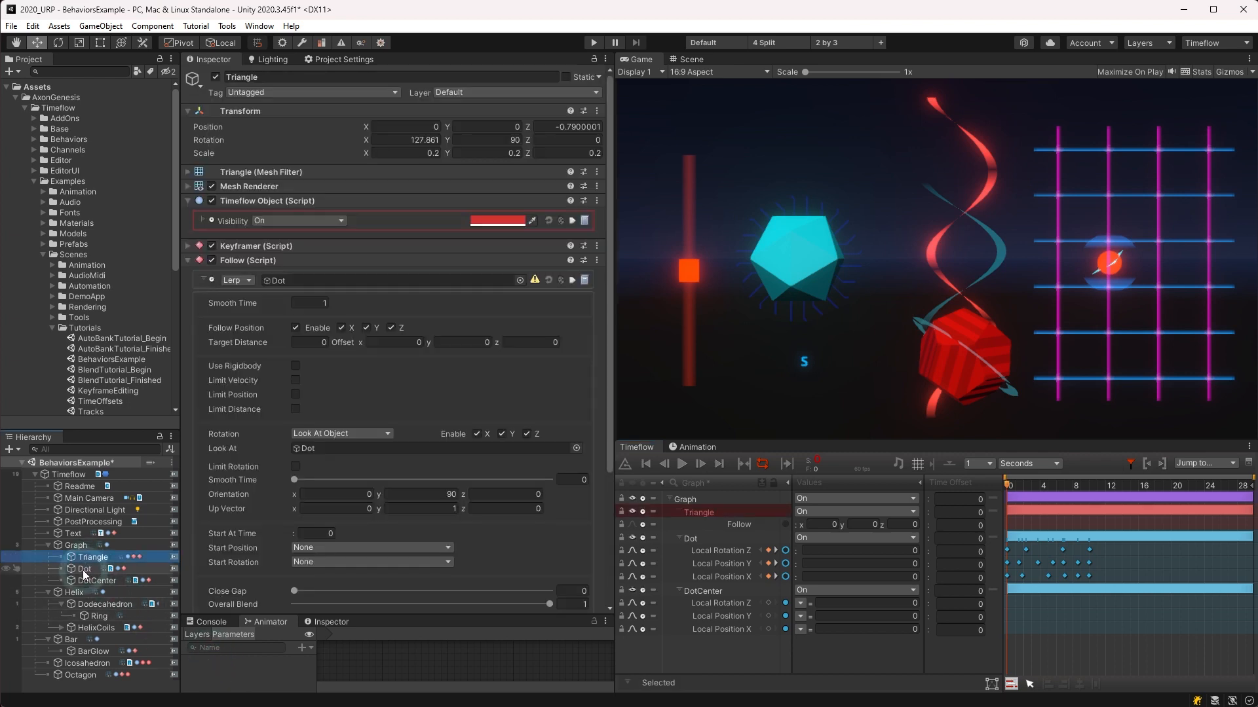
pyautogui.click(84, 569)
pyautogui.click(302, 309)
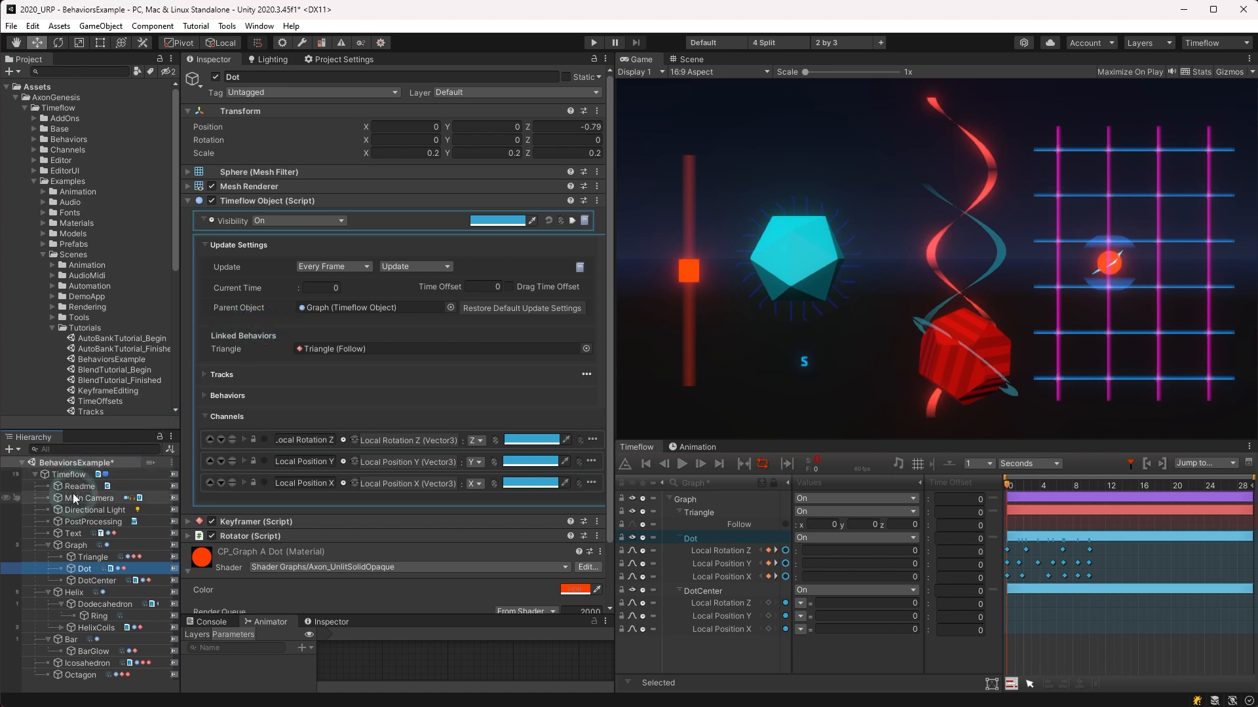
pyautogui.click(71, 477)
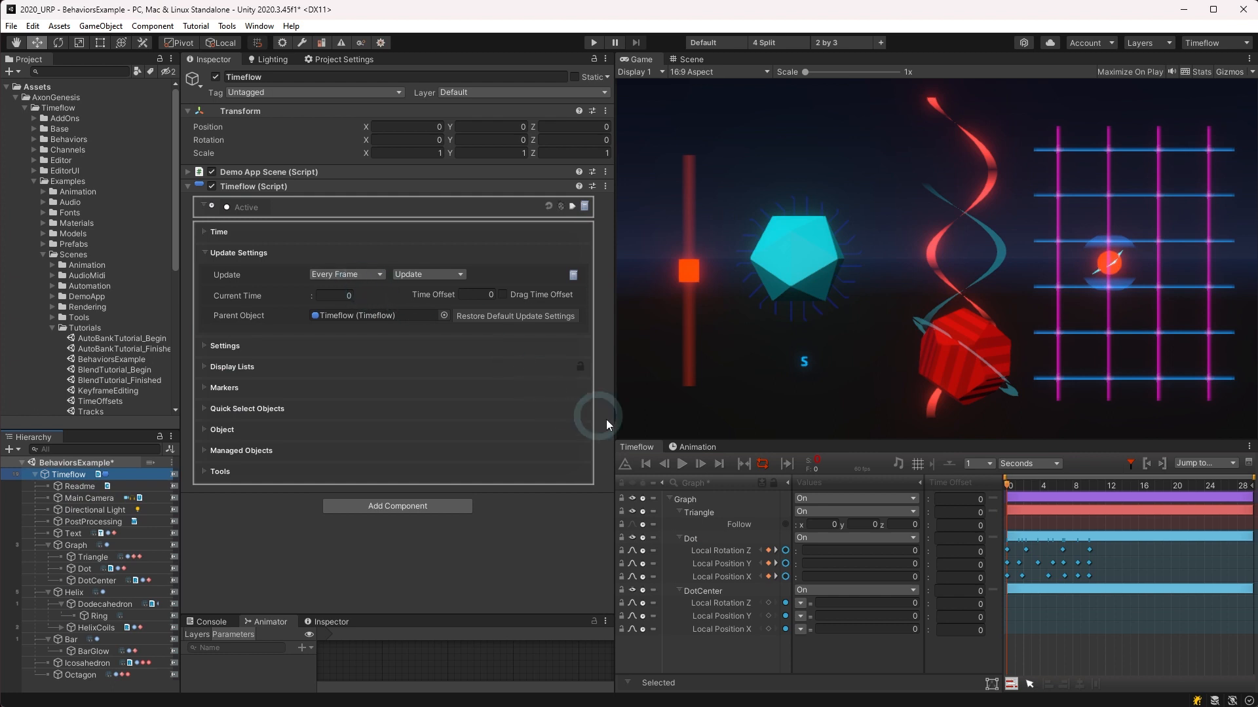
pyautogui.click(679, 464)
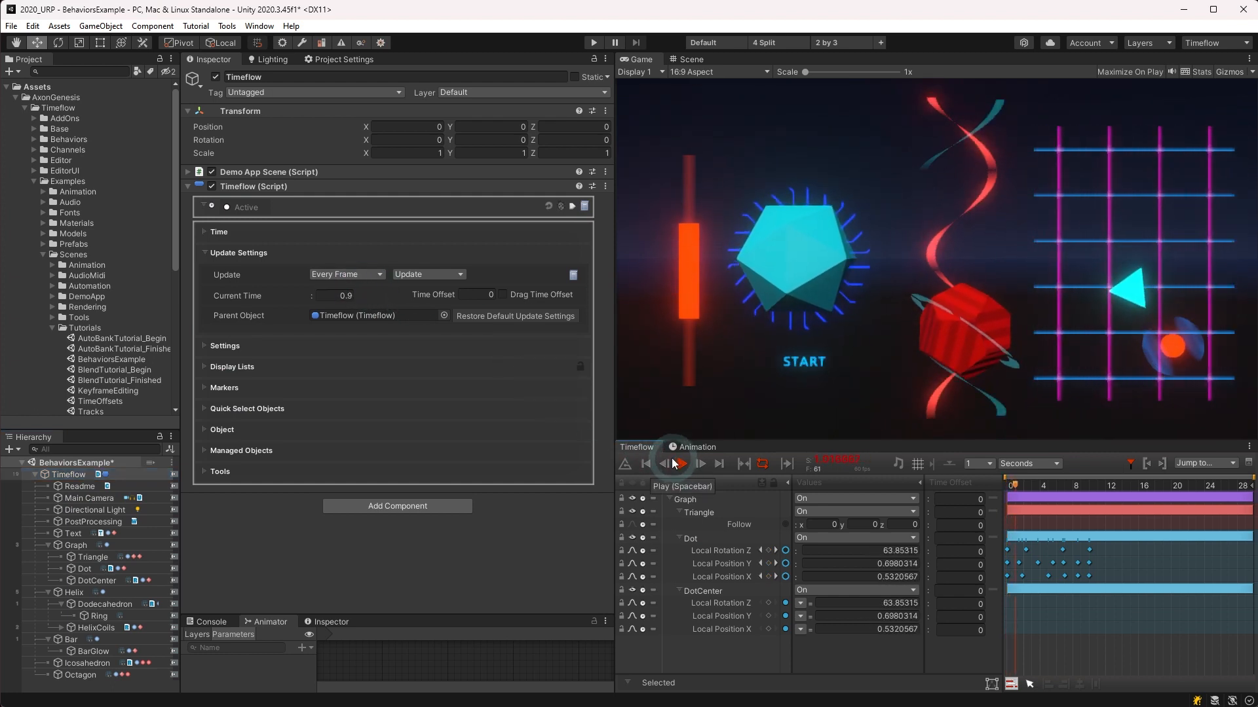
# Switch the root Timeflow object's update mode to Force Framerate, trying 12 and 60 frames per second
pyautogui.click(364, 275)
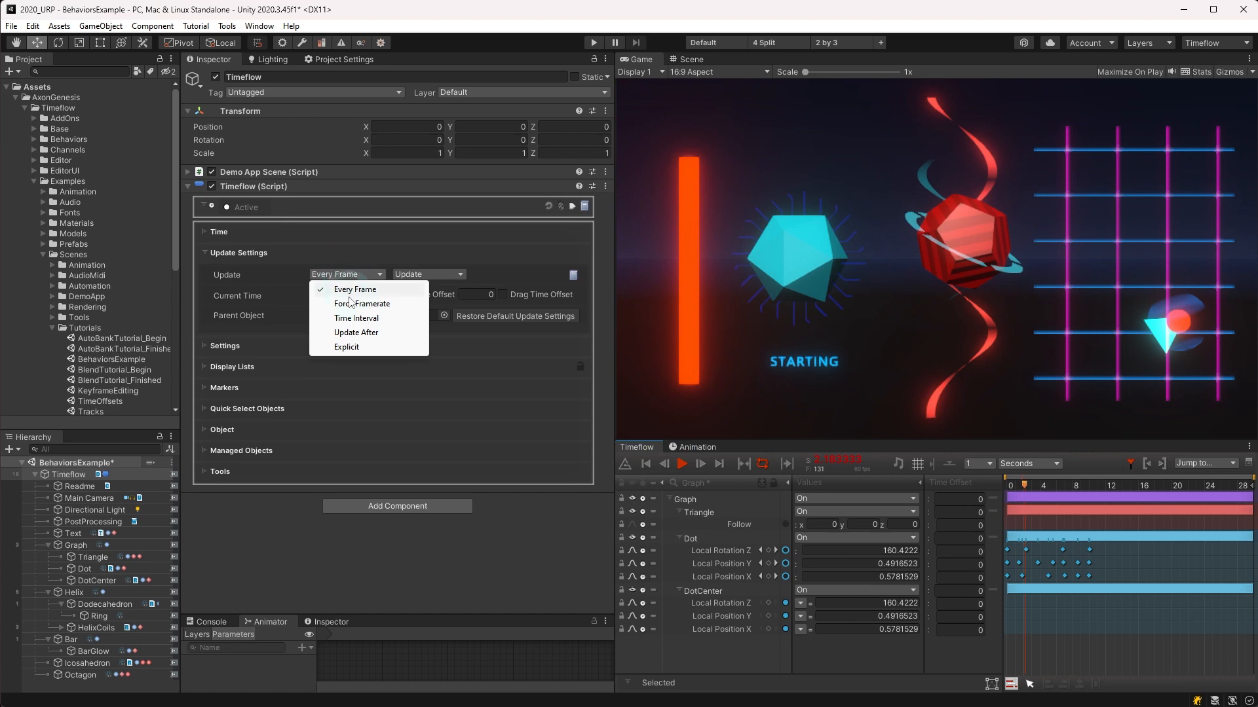
pyautogui.click(394, 305)
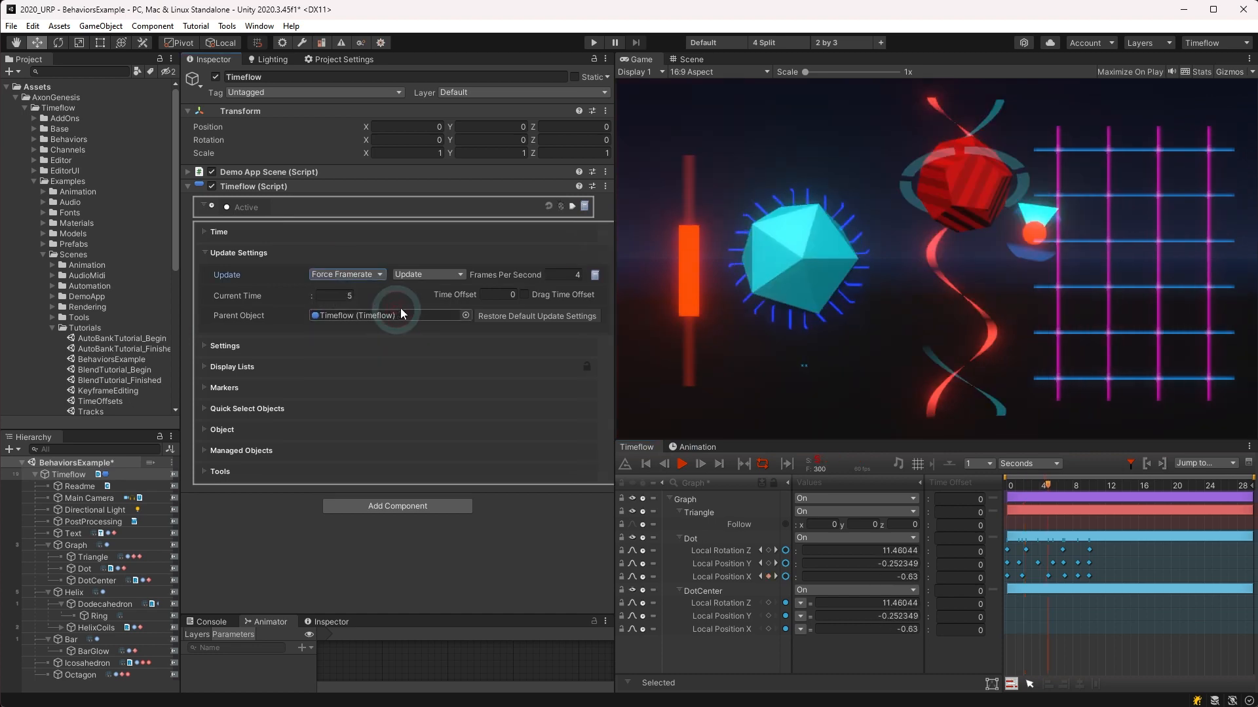
pyautogui.click(570, 275)
pyautogui.write('12')
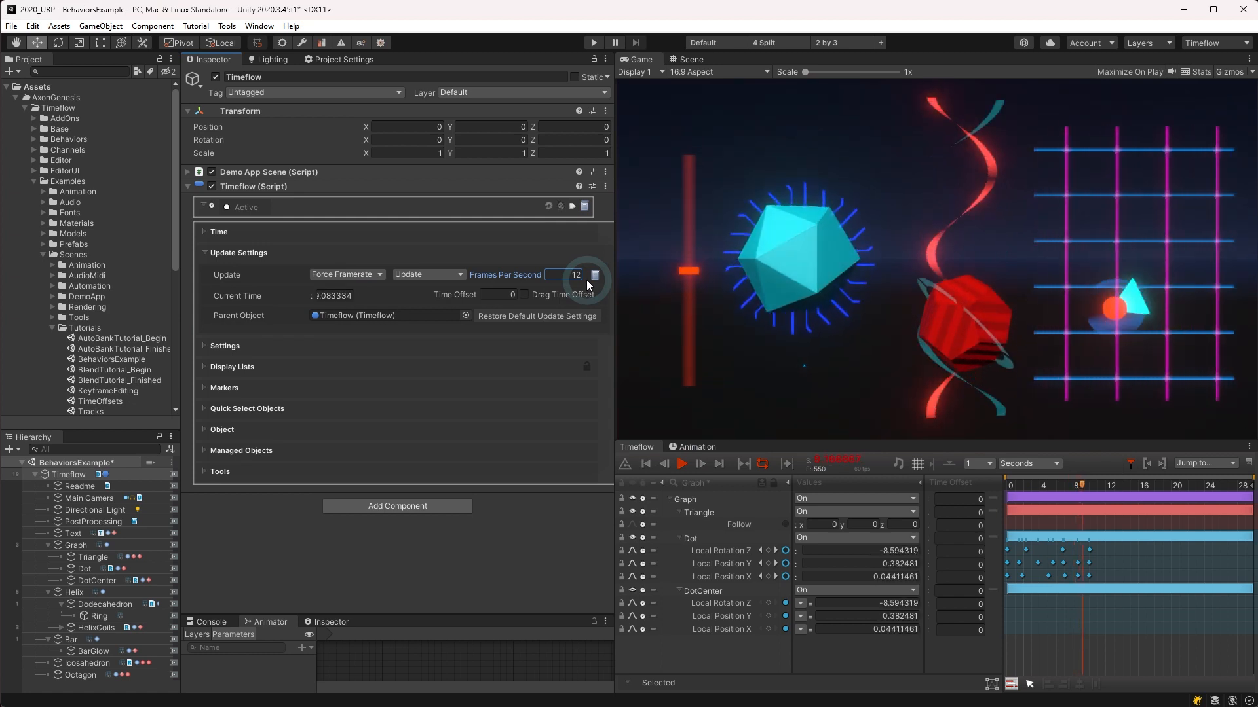
pyautogui.doubleClick(573, 278)
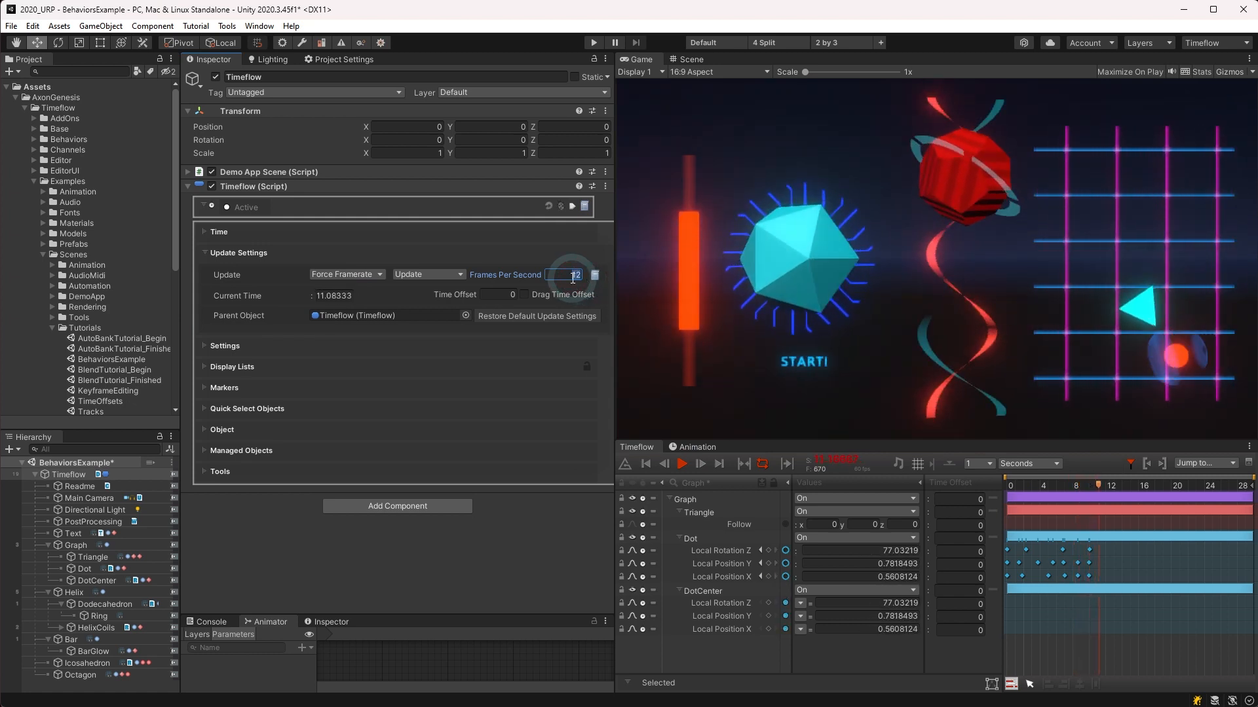
pyautogui.write('60')
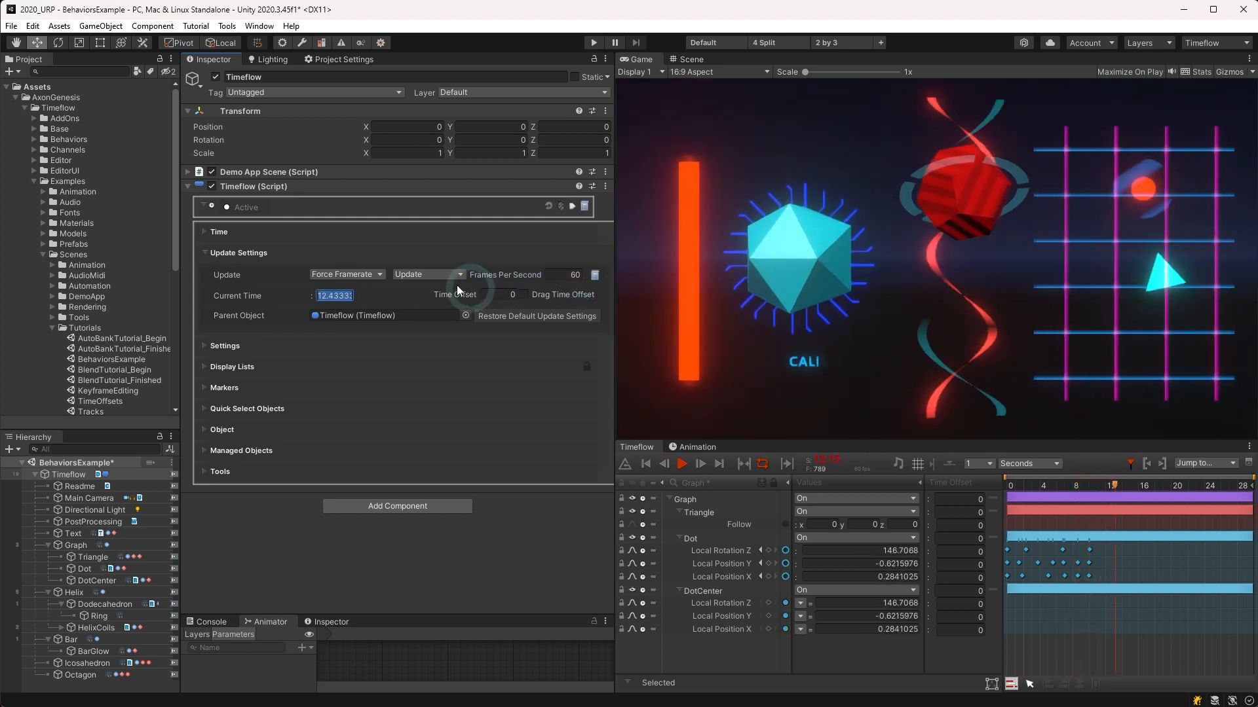
# Change the root Timeflow object's update mode to Time Interval with an interval of 1 second
pyautogui.click(344, 272)
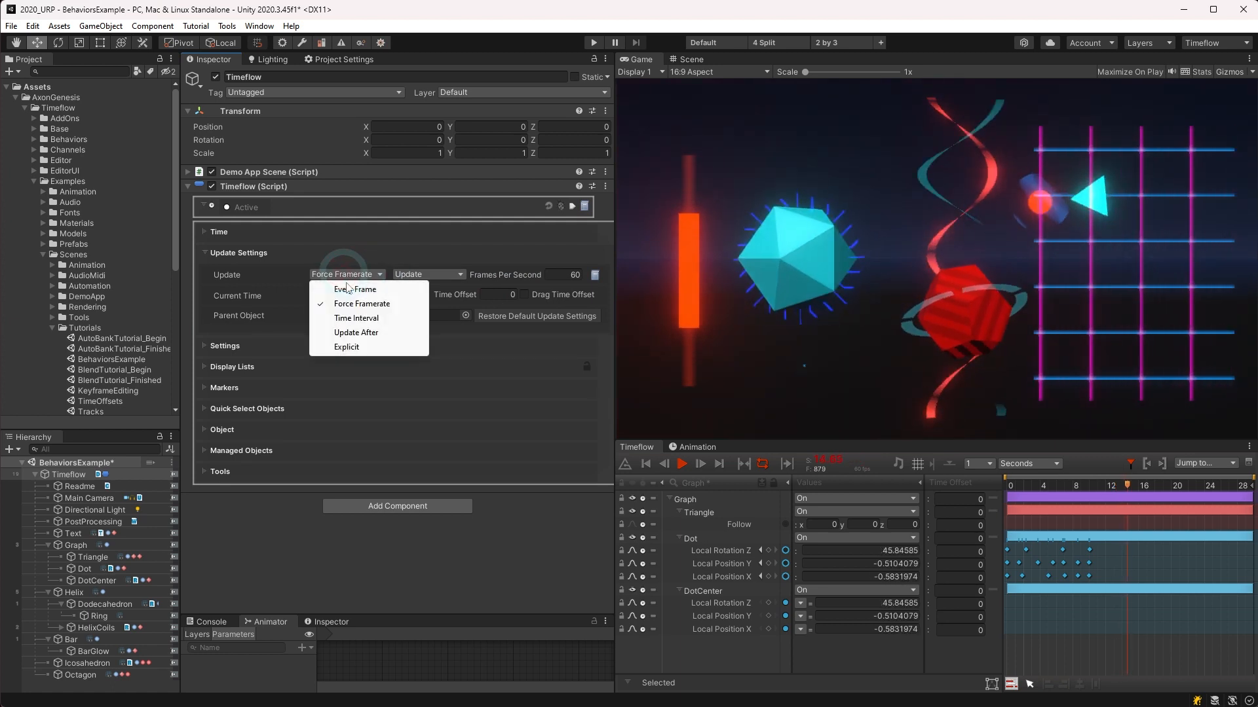
pyautogui.click(359, 319)
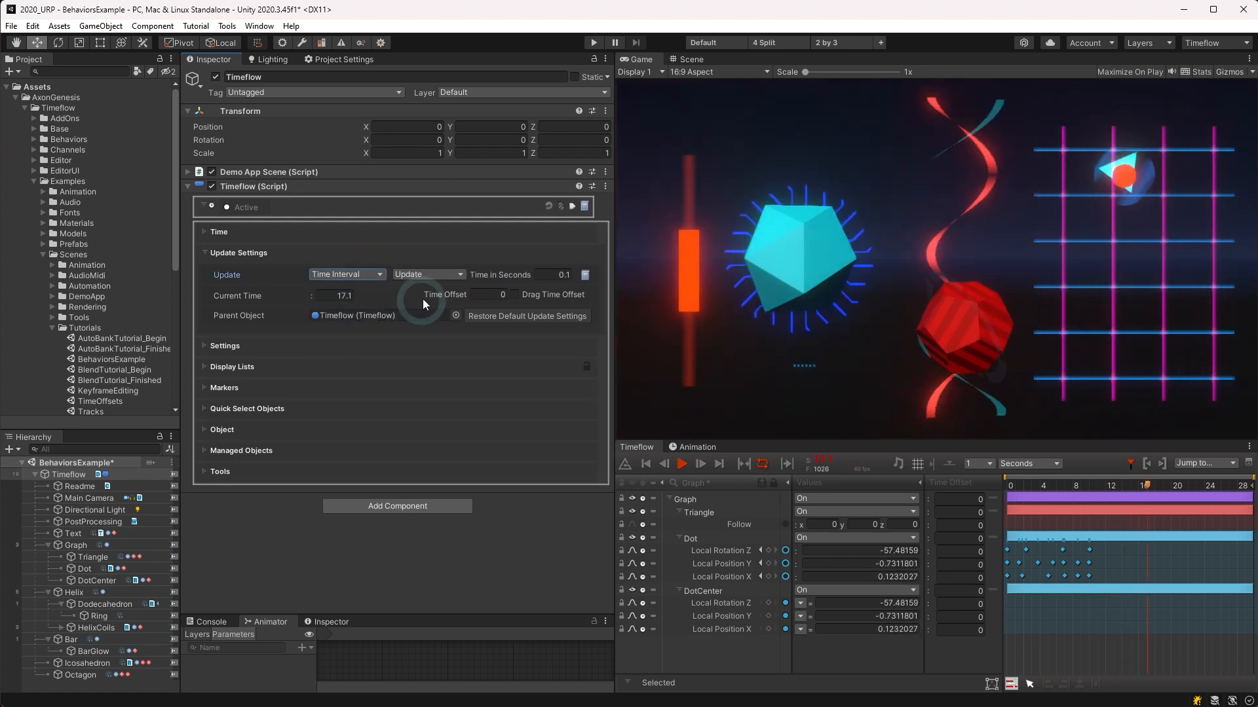
pyautogui.click(553, 274)
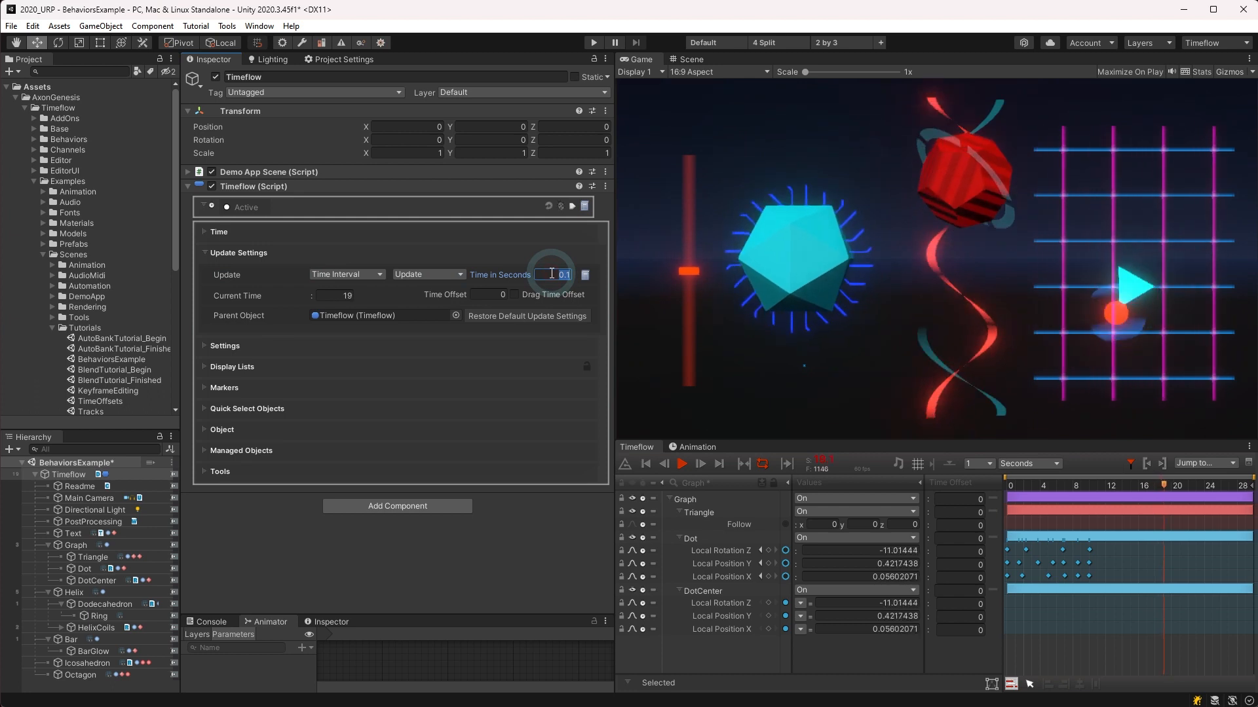
# Try the Update After mode on the root Timeflow object and return it to Every Frame
pyautogui.click(364, 275)
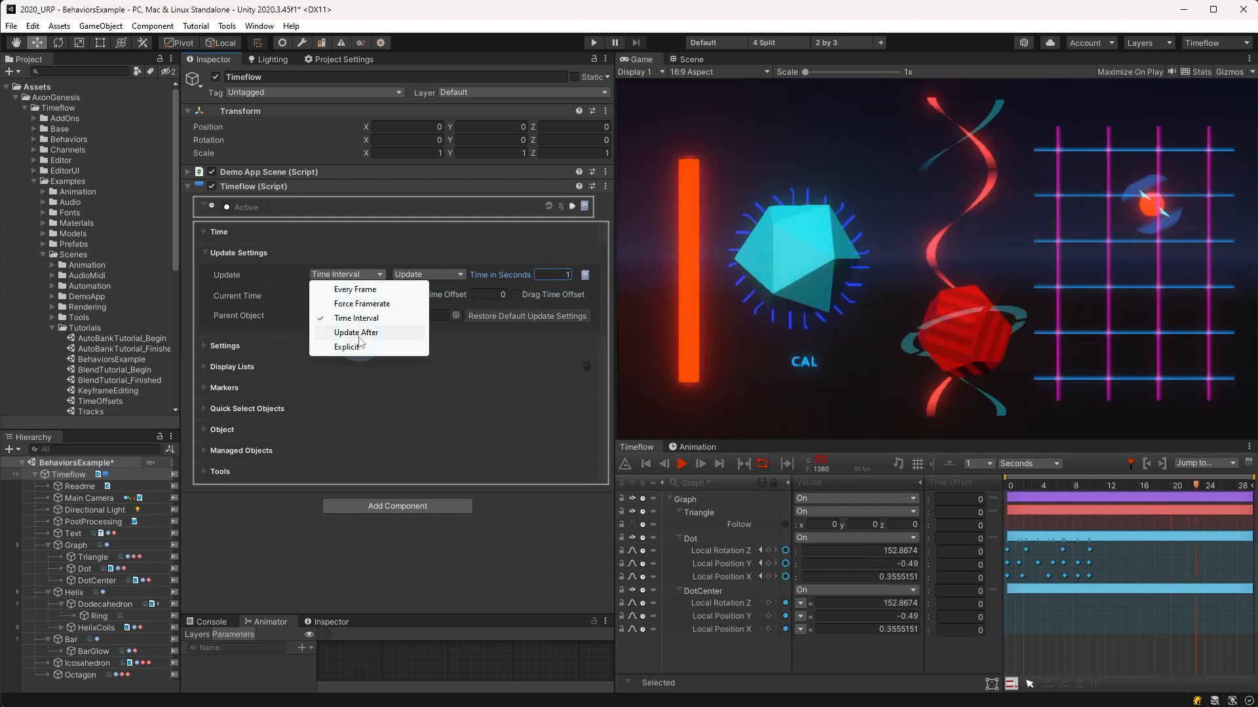
pyautogui.click(357, 333)
pyautogui.click(352, 274)
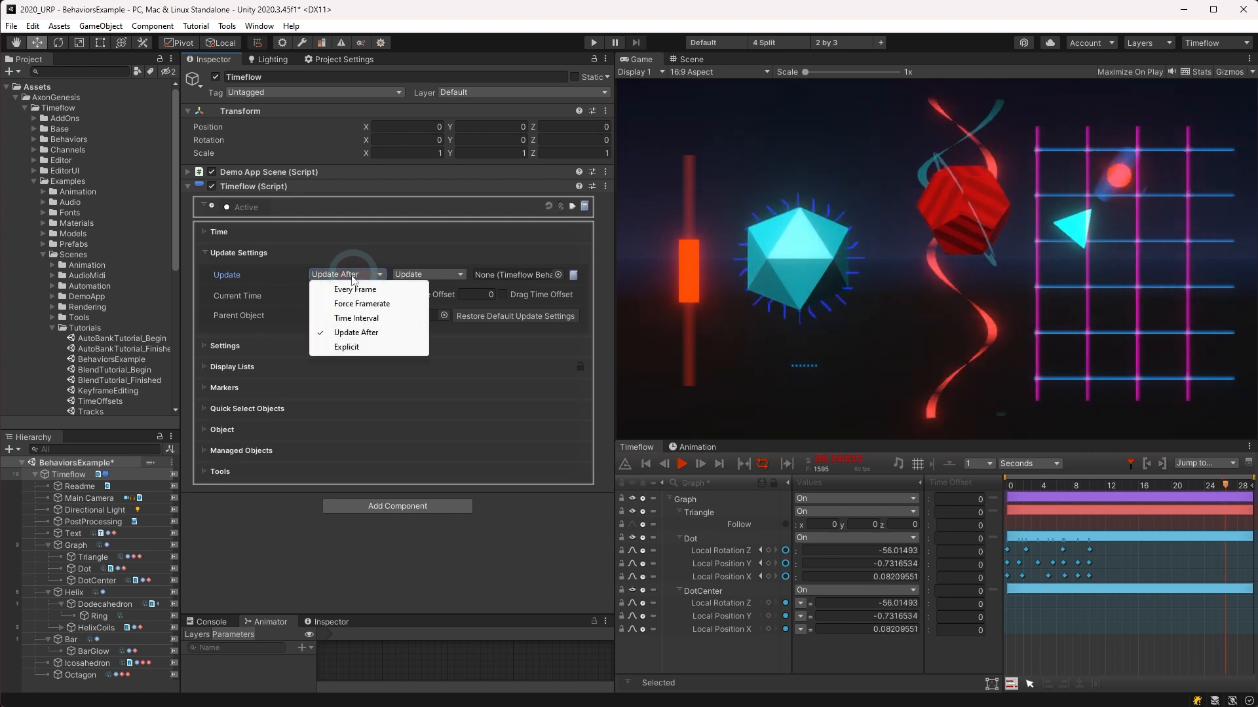
pyautogui.click(343, 282)
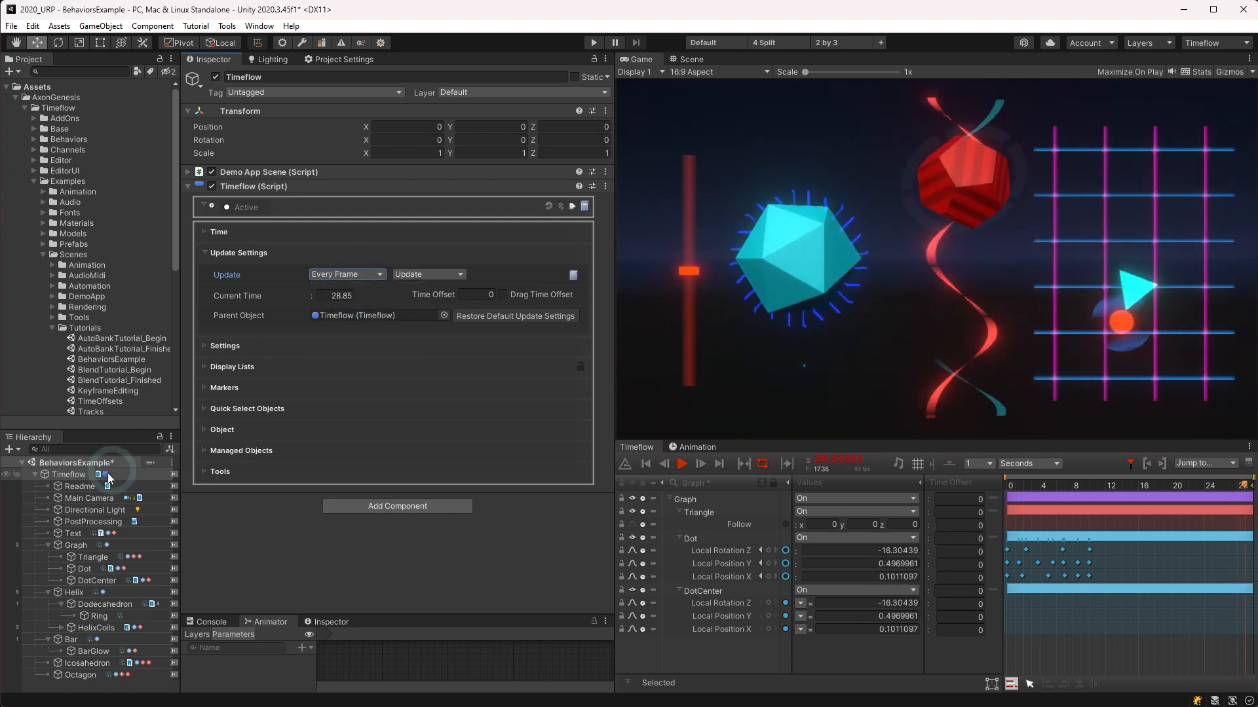
# Examine the Graph object's update settings and the Dot object's local position channels in the timeline
pyautogui.click(78, 548)
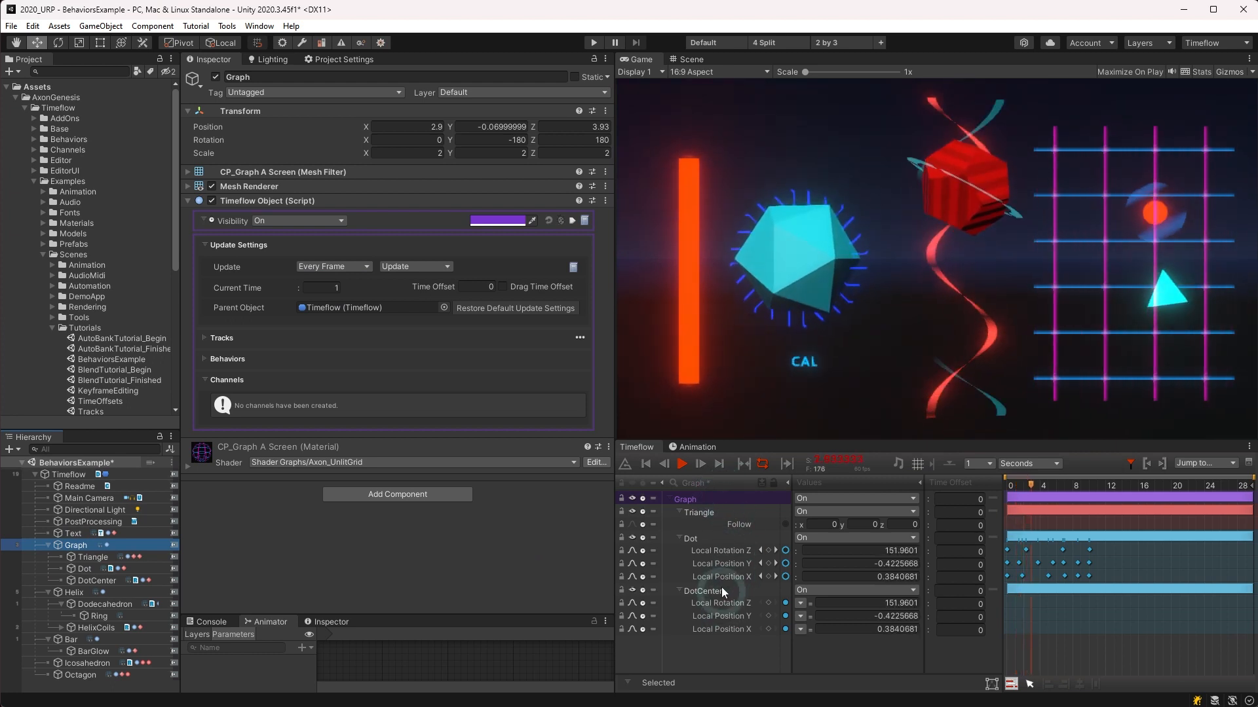
pyautogui.click(725, 548)
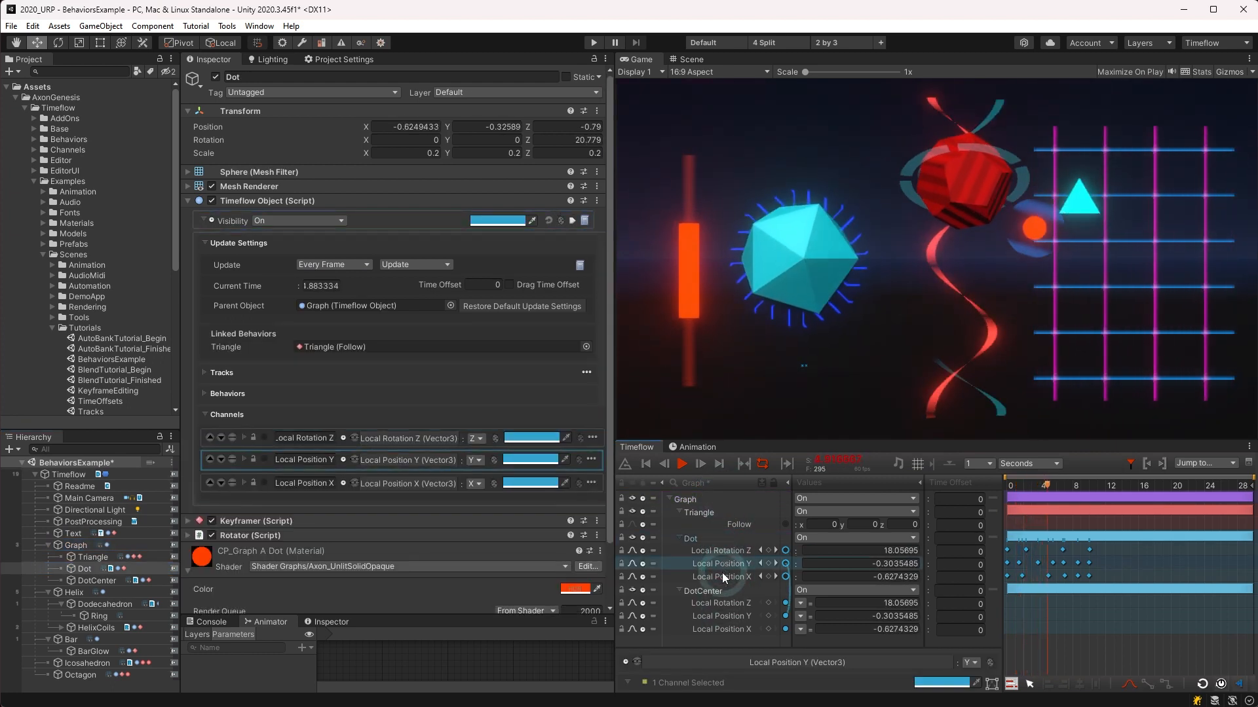
pyautogui.click(722, 572)
# Review the update settings of the Triangle's Follow behavior, including its update mode options and the object it updates after
pyautogui.click(734, 521)
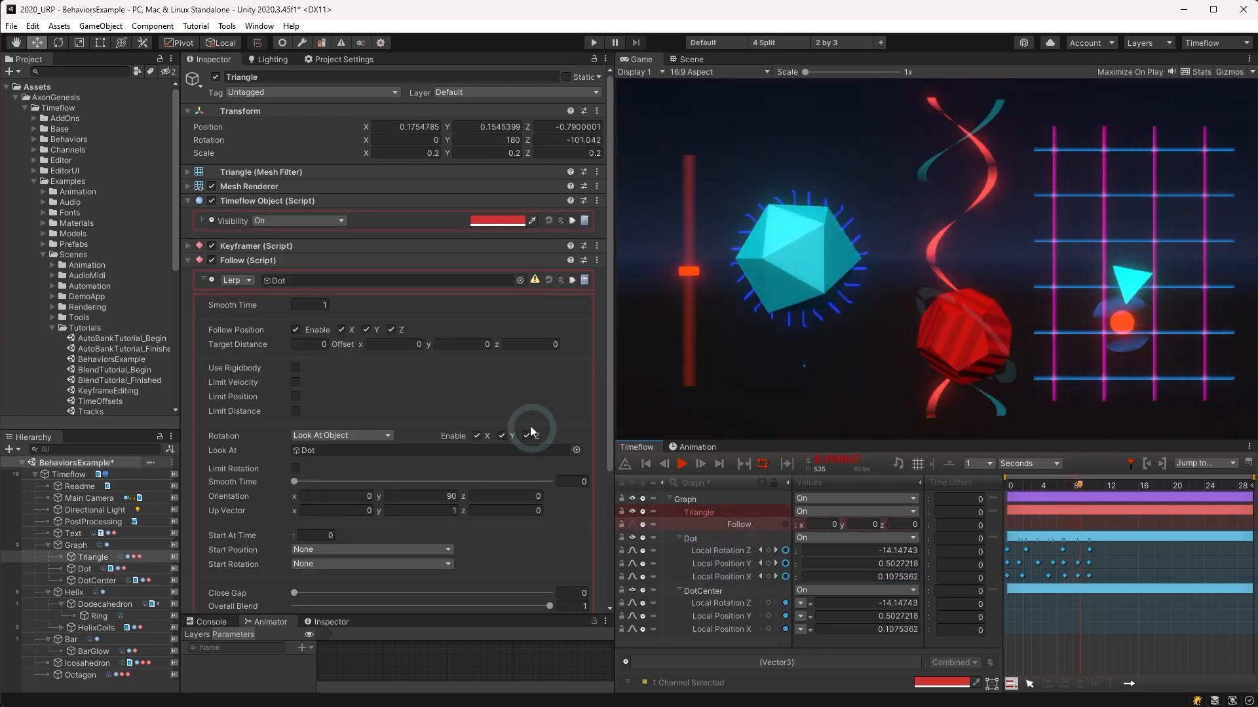
pyautogui.scroll(-5, 522, 376)
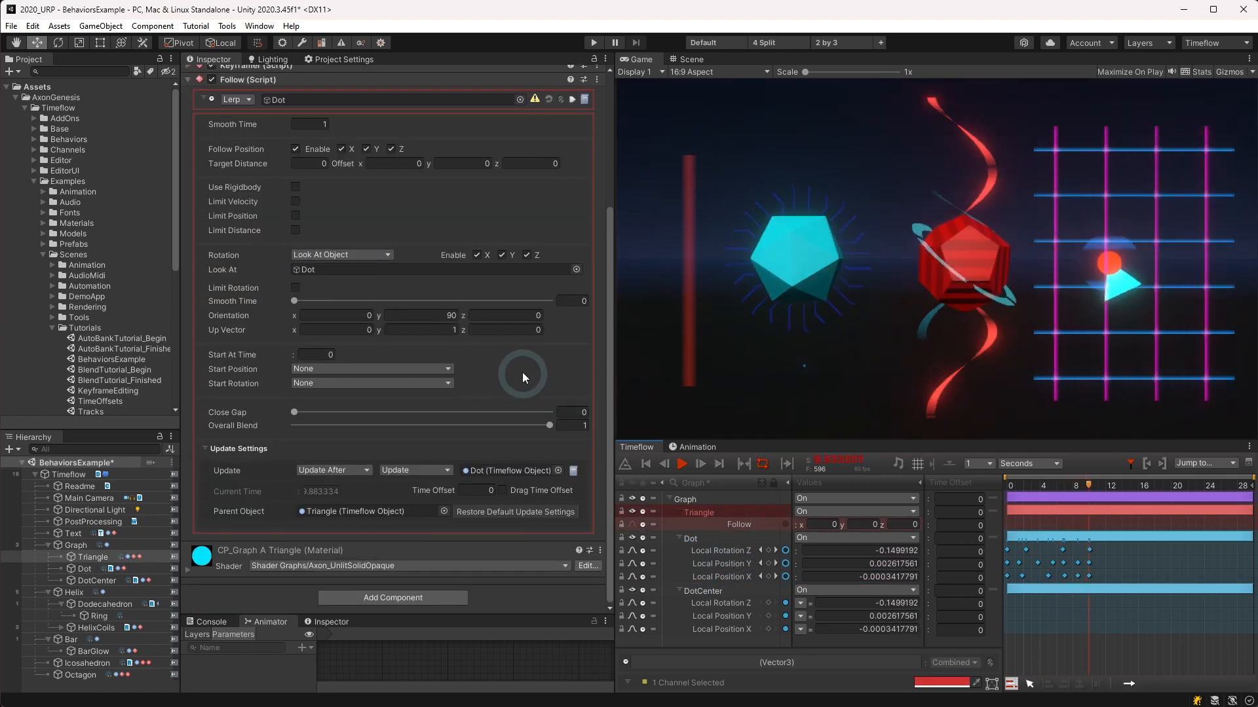
pyautogui.click(329, 468)
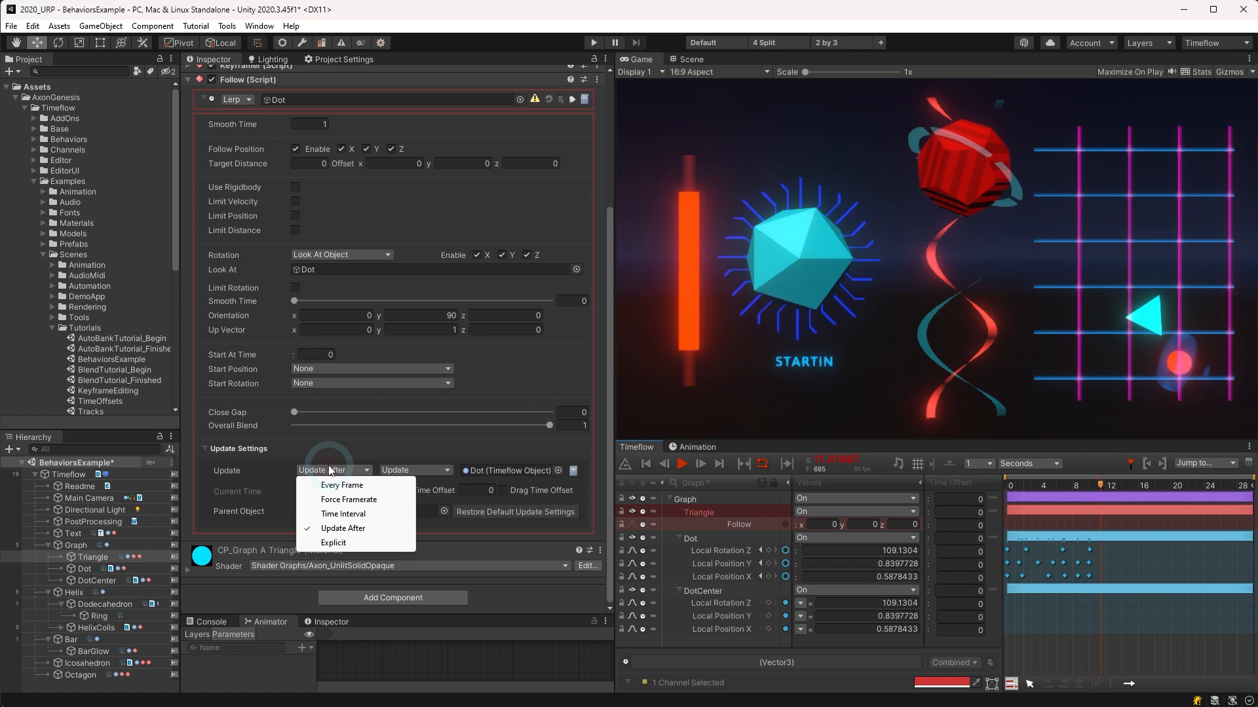
pyautogui.click(484, 465)
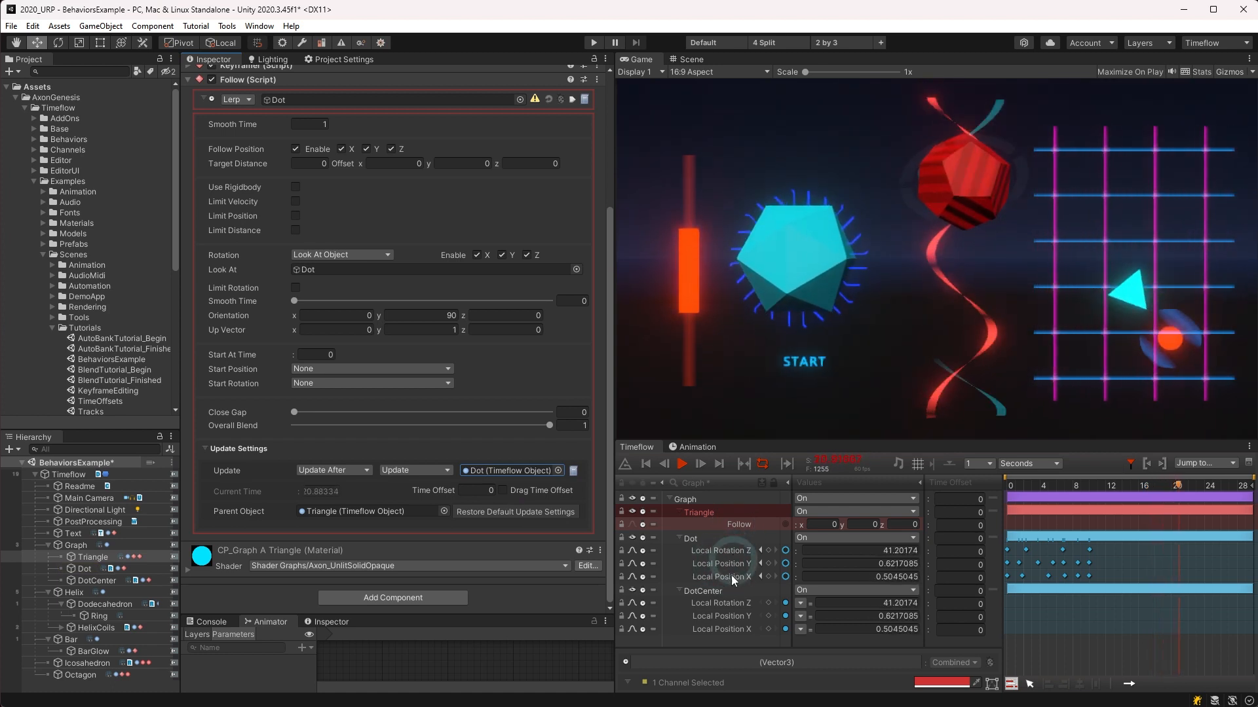
# Examine DotCenter's Local Rotation Z and Local Position Y channels and their links in the timeline
pyautogui.click(735, 603)
pyautogui.scroll(-1, 734, 601)
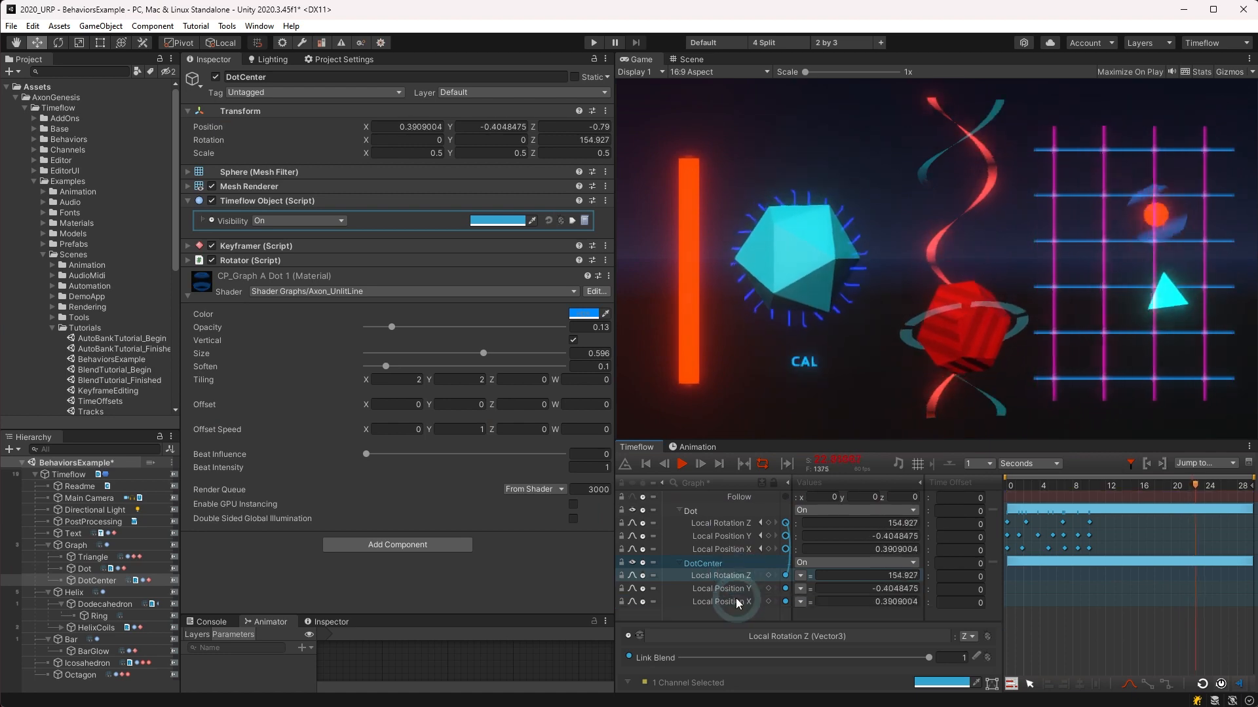
pyautogui.click(727, 589)
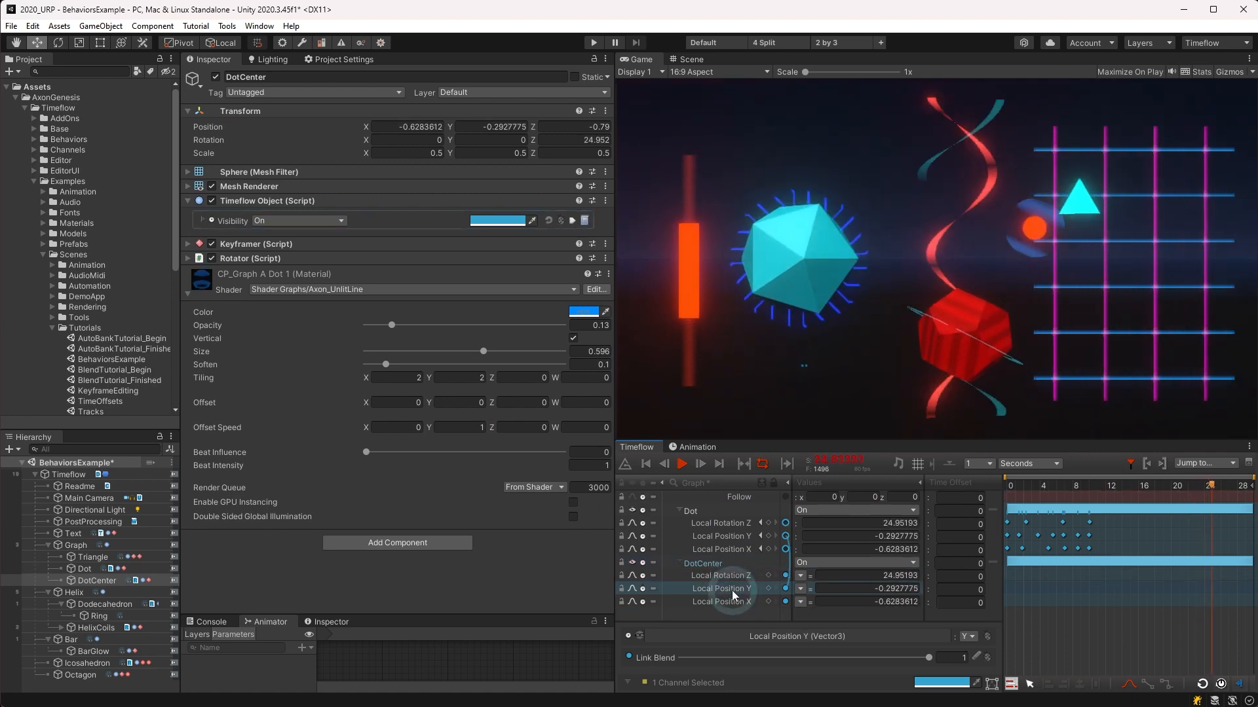
# Switch the update mode of the Triangle's Follow behavior to Explicit
pyautogui.click(325, 471)
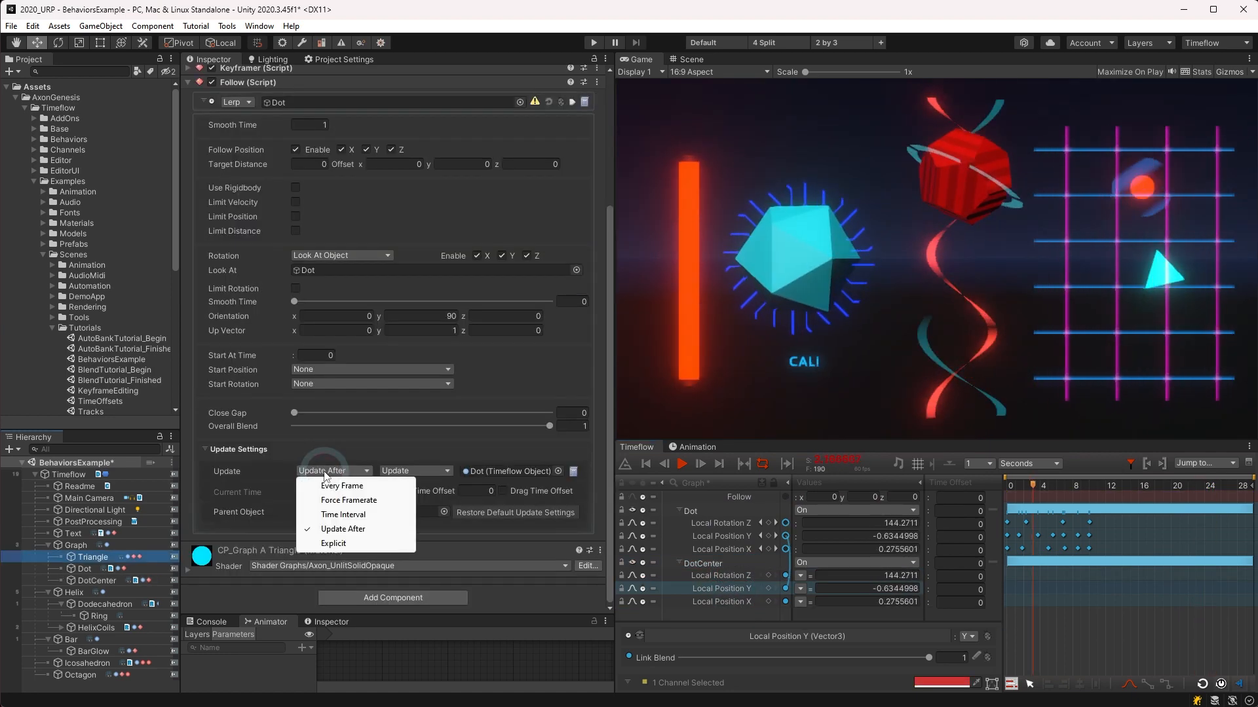
pyautogui.click(333, 543)
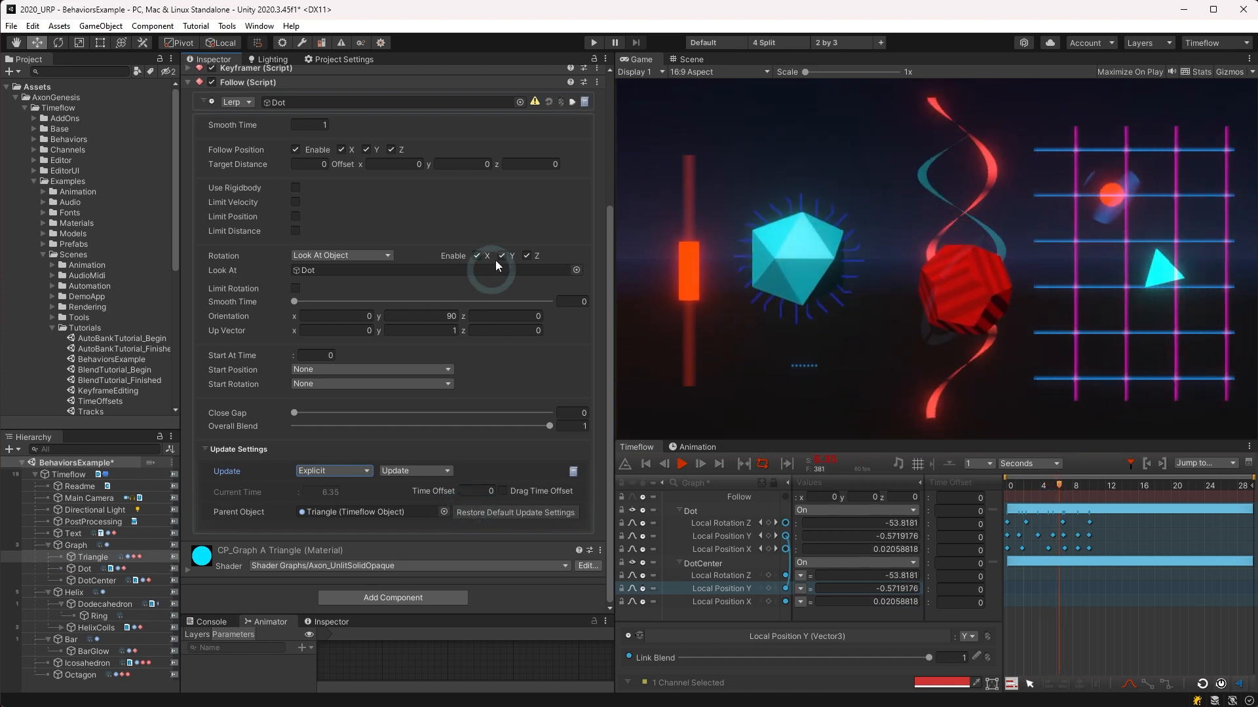
pyautogui.click(549, 102)
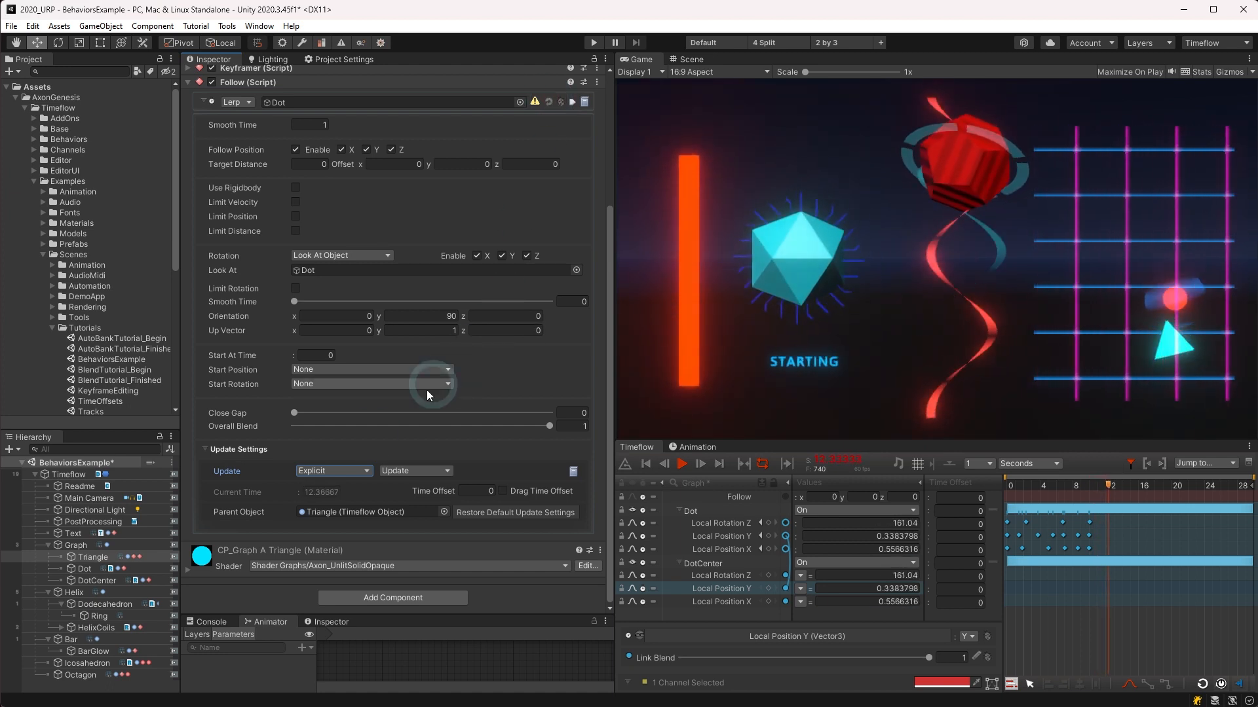
# Set the Triangle's Follow behavior to update Every Frame with Late Update timing
pyautogui.click(396, 470)
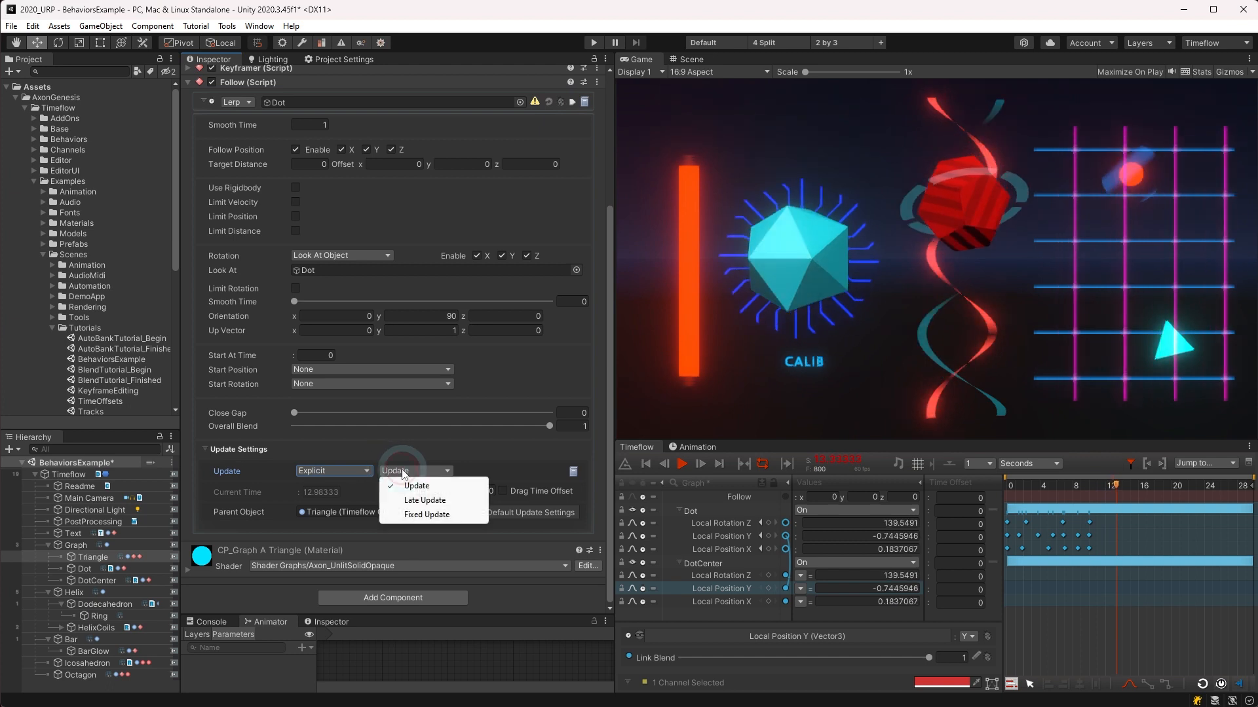
pyautogui.click(464, 502)
pyautogui.click(346, 474)
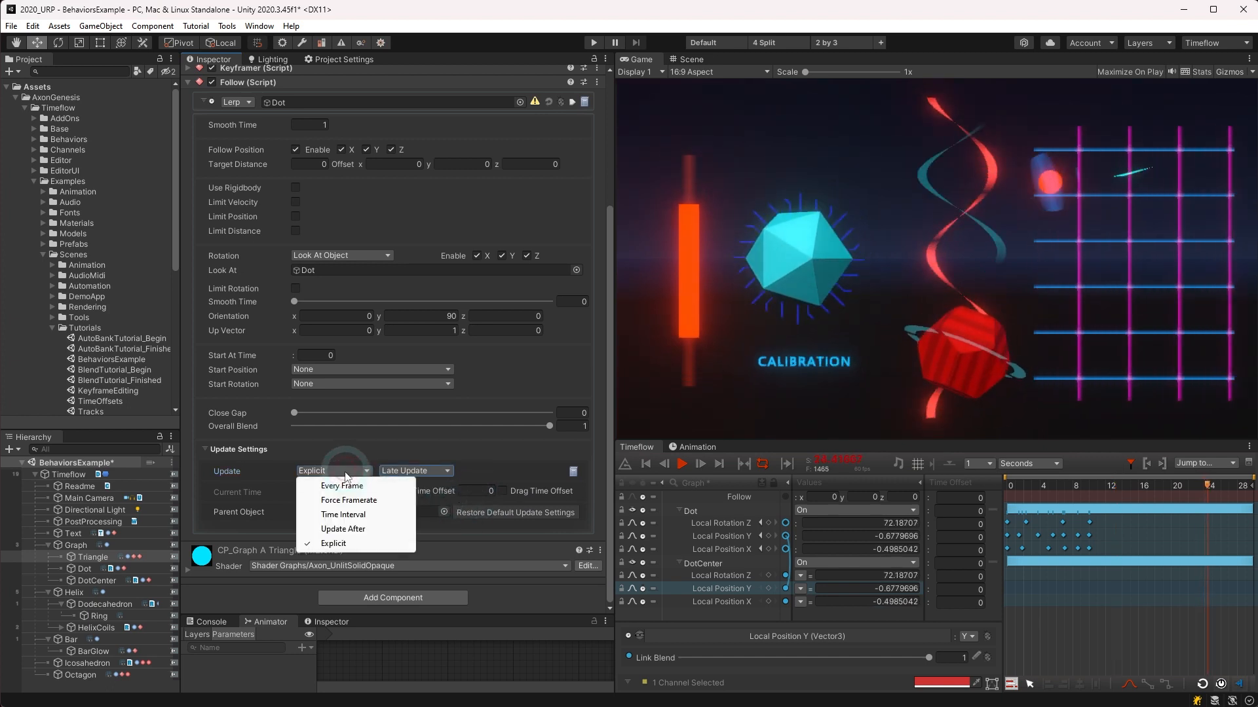
pyautogui.click(343, 486)
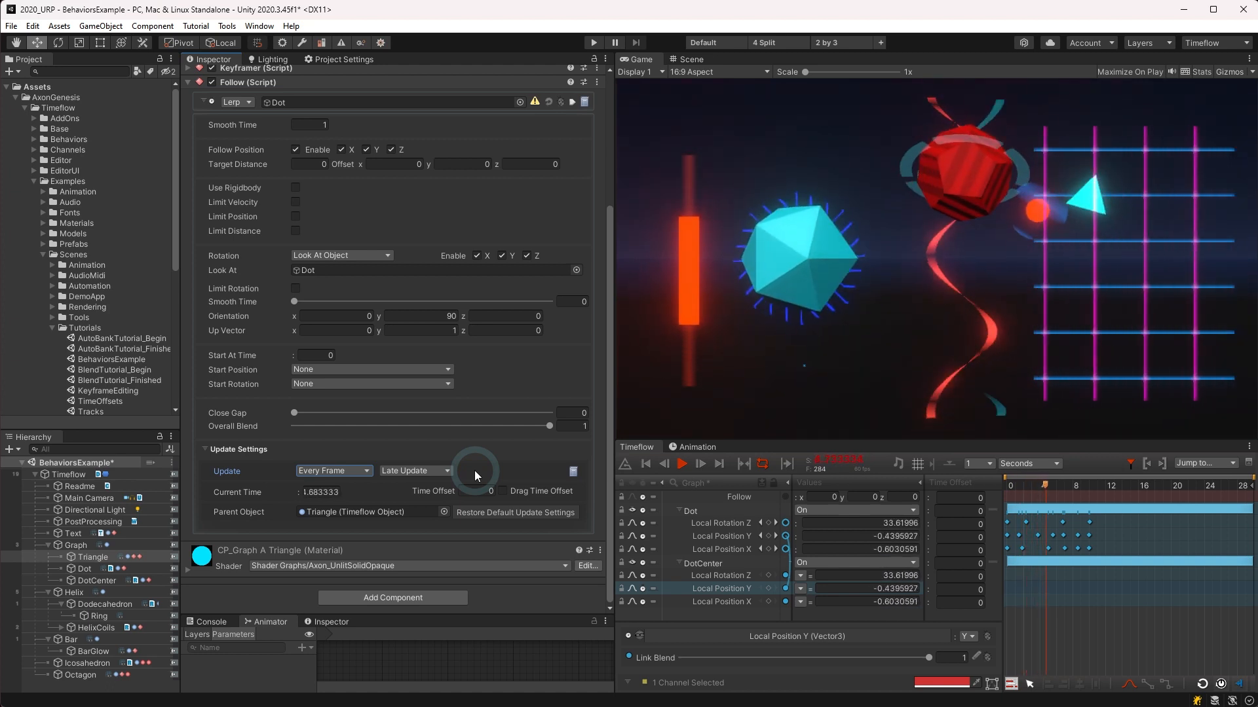
# Show only the Dodecahedron in the timeline and review the update timing options of its Auto Bank behavior
pyautogui.click(103, 604)
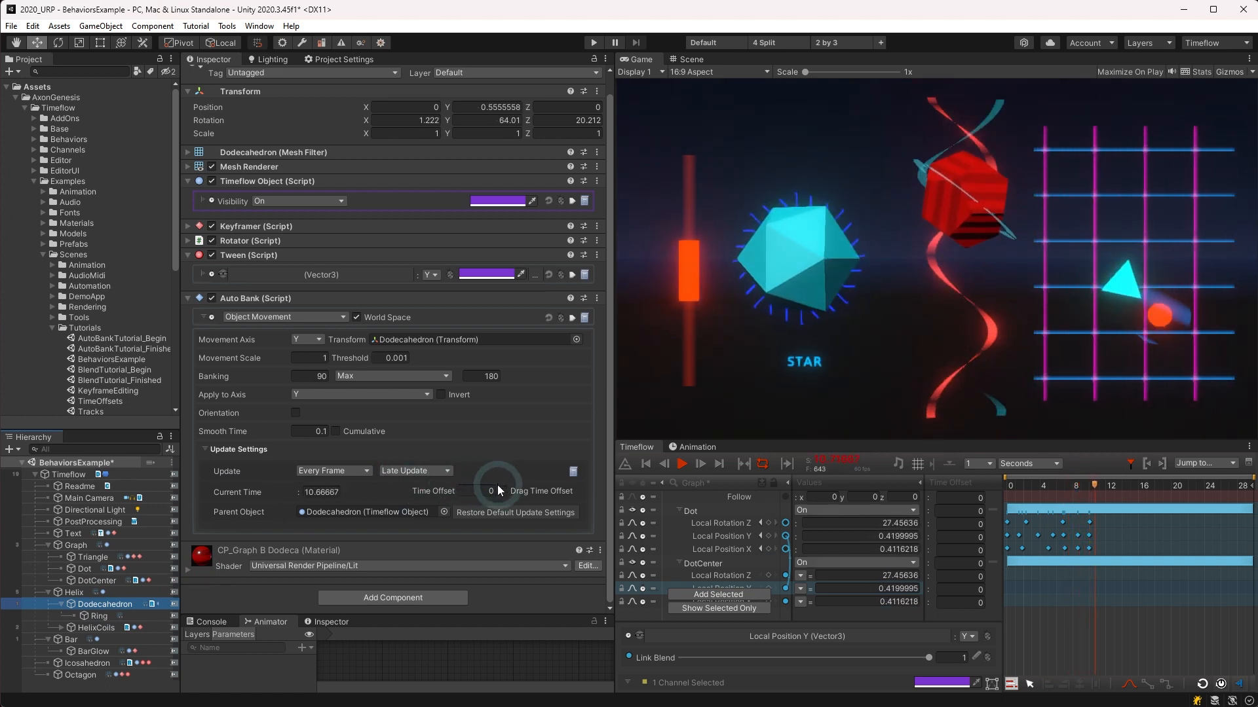
pyautogui.hotkey('alt', 's')
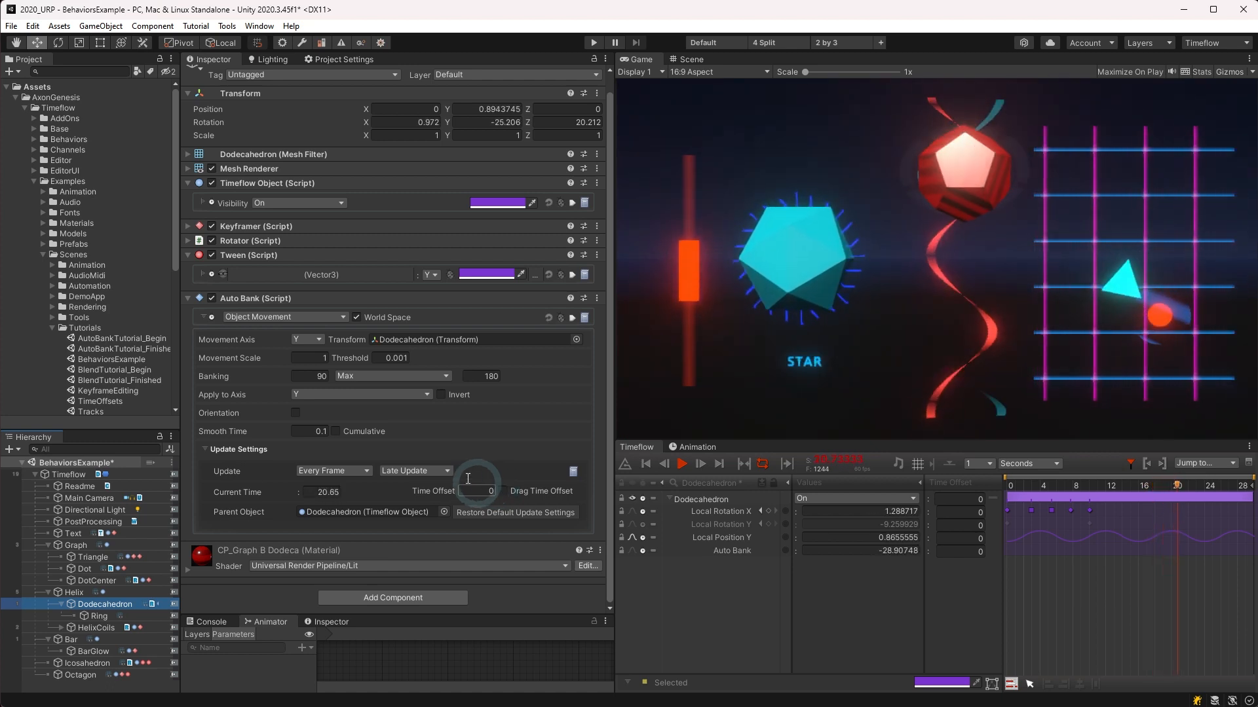
pyautogui.click(442, 471)
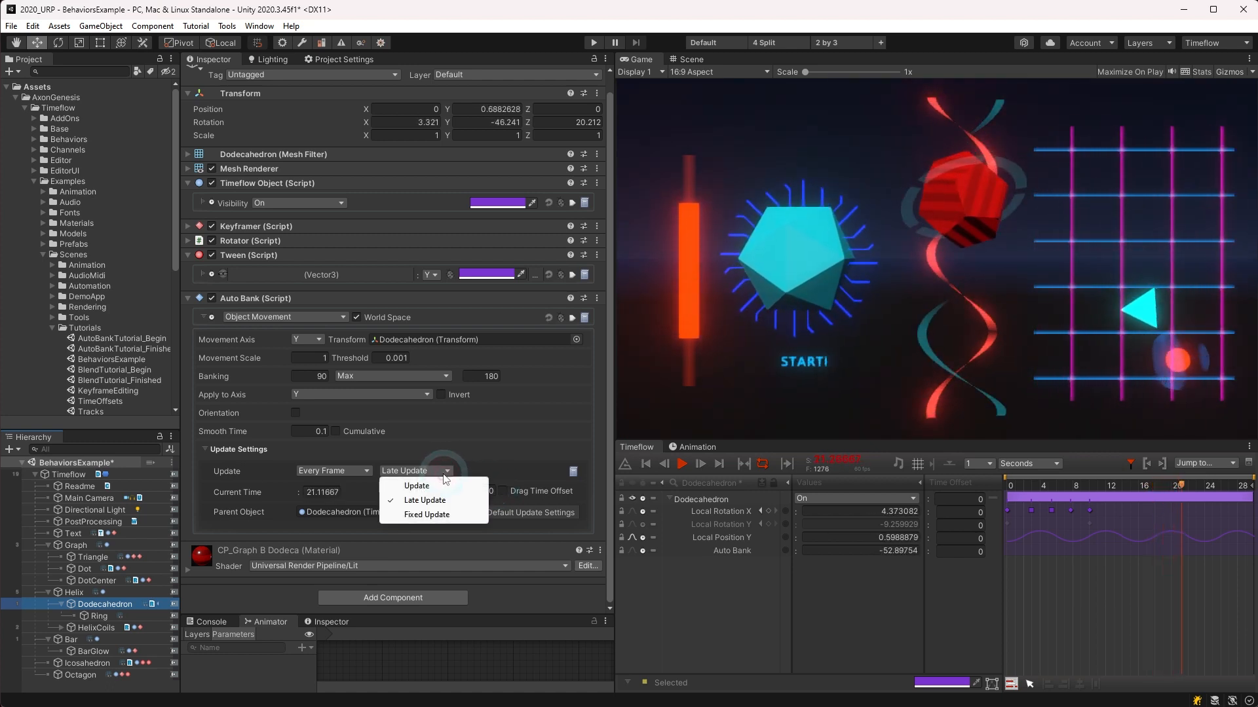
pyautogui.click(464, 518)
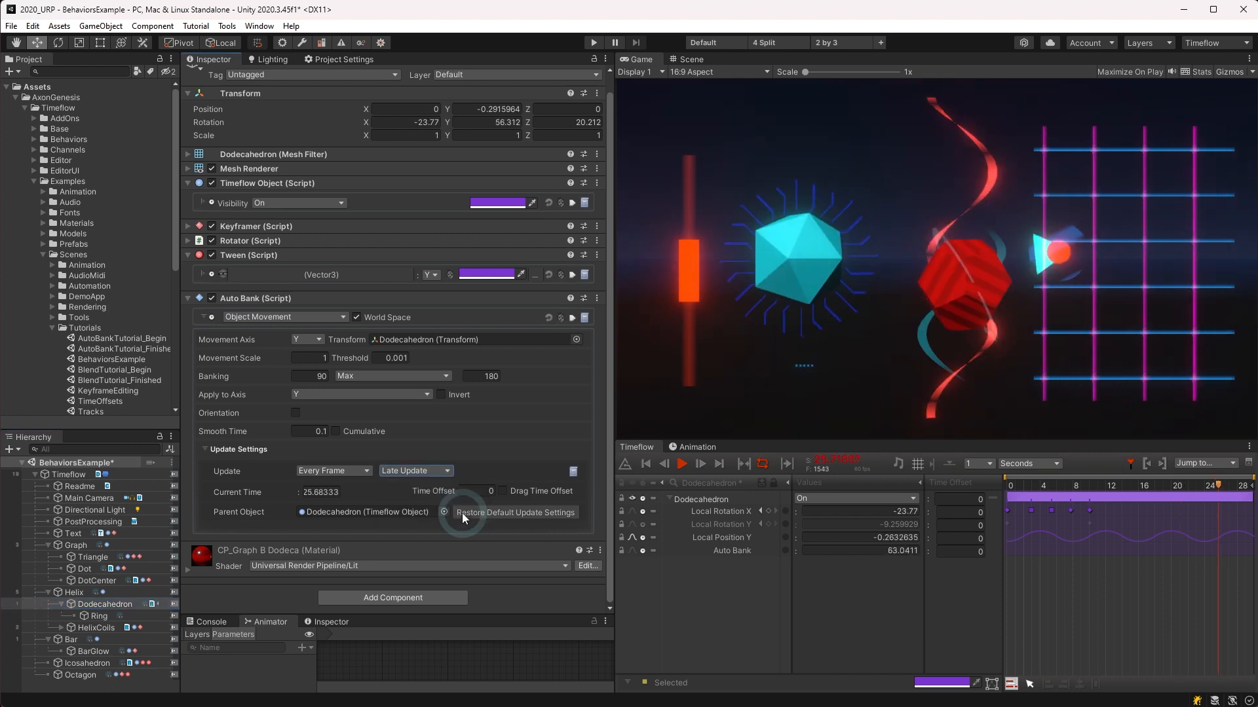
# Check the Fixed Timestep value in the project's Time settings
pyautogui.click(359, 60)
pyautogui.click(348, 108)
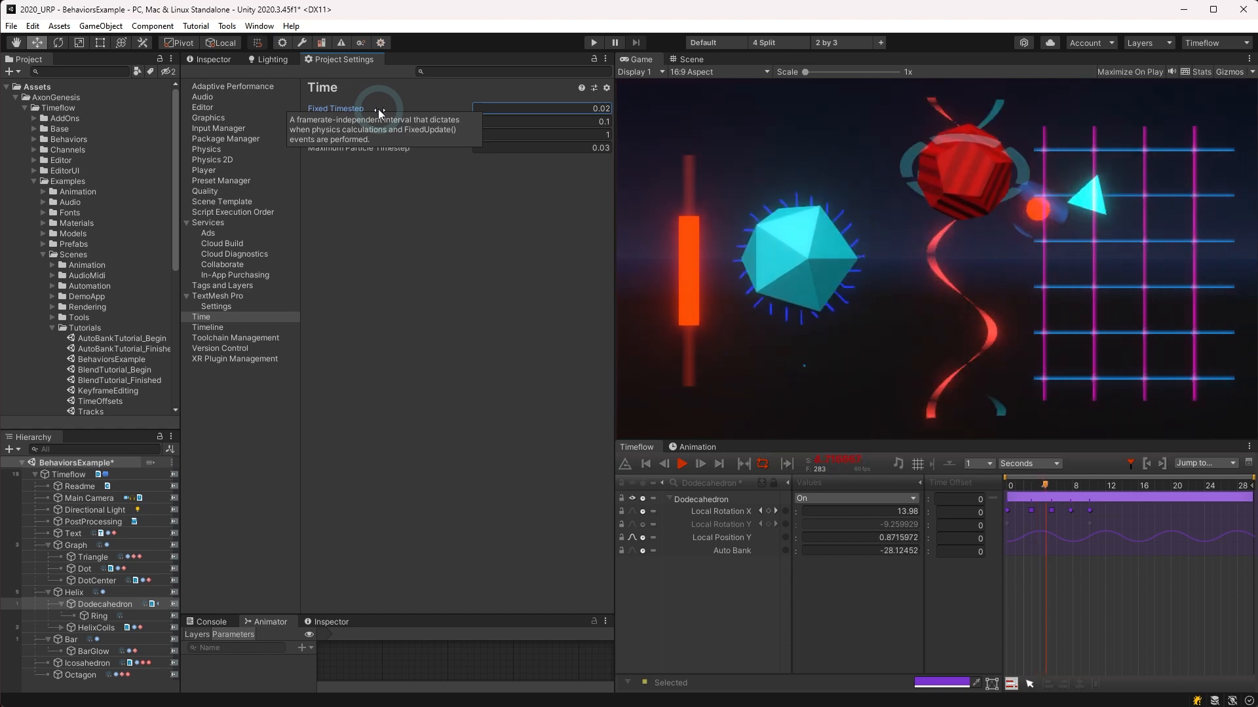
# Set the time offset of the Graph object to 1 in its update settings
pyautogui.click(68, 547)
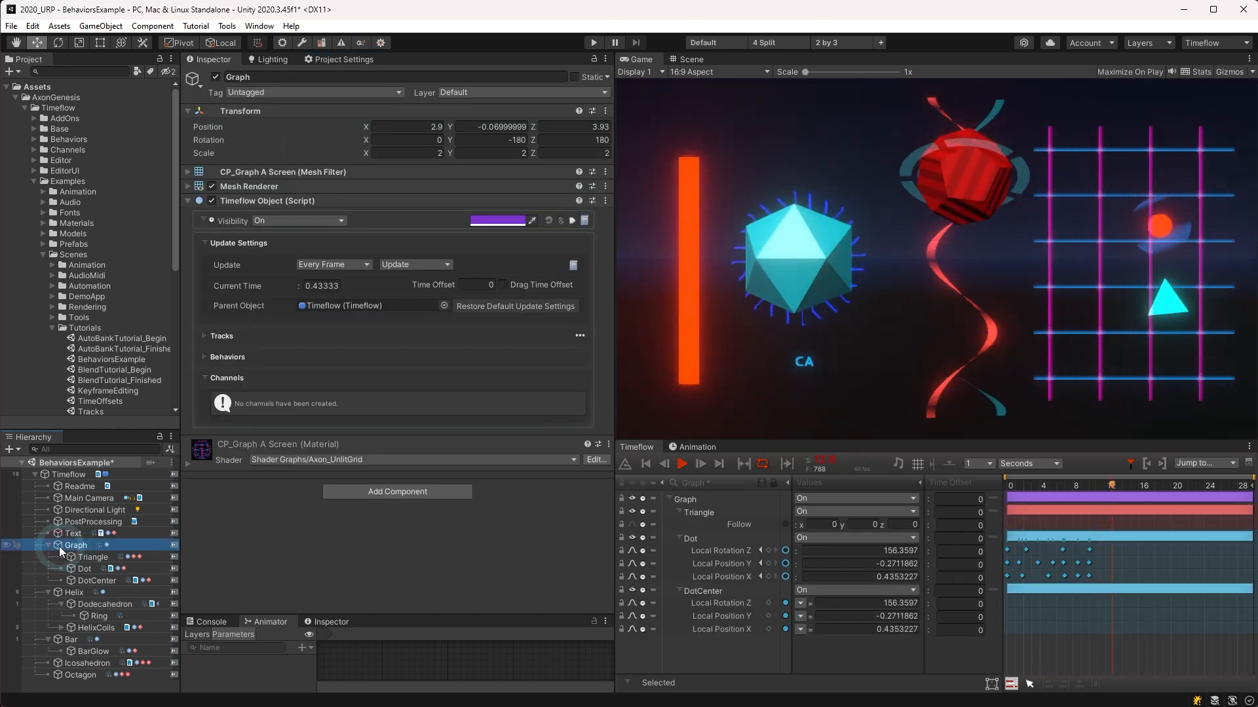
pyautogui.click(311, 287)
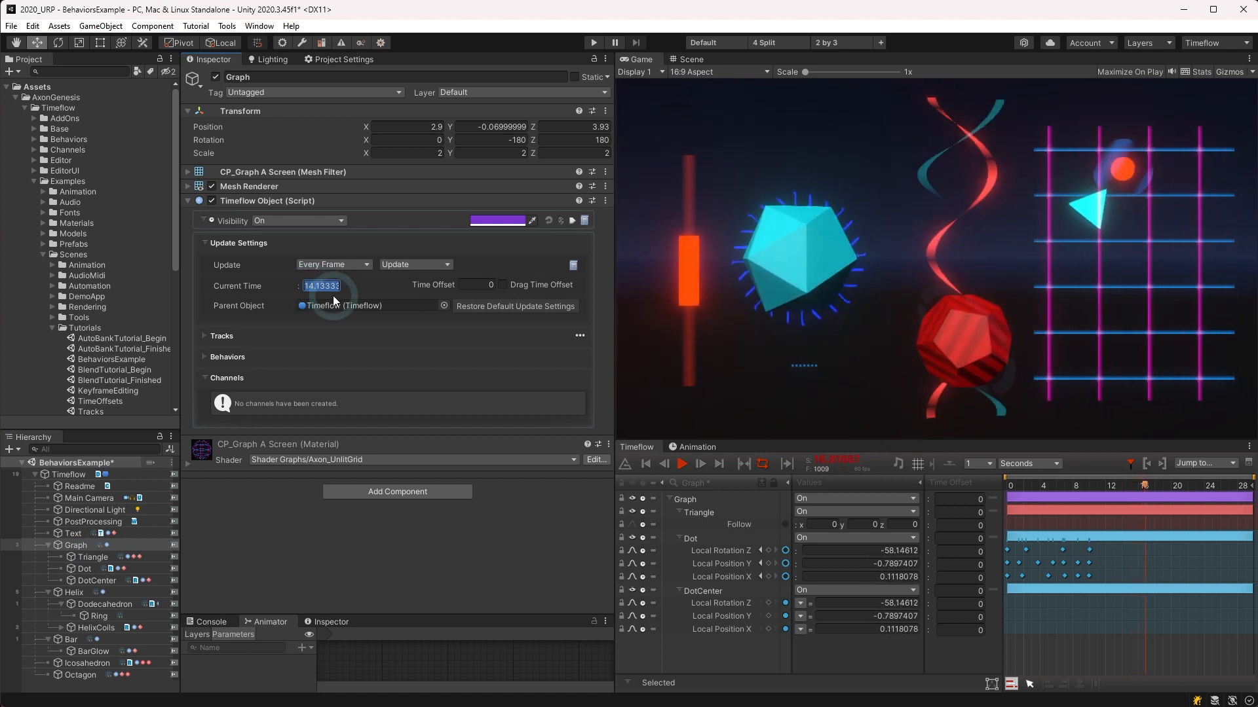
pyautogui.press('alt')
pyautogui.click(449, 285)
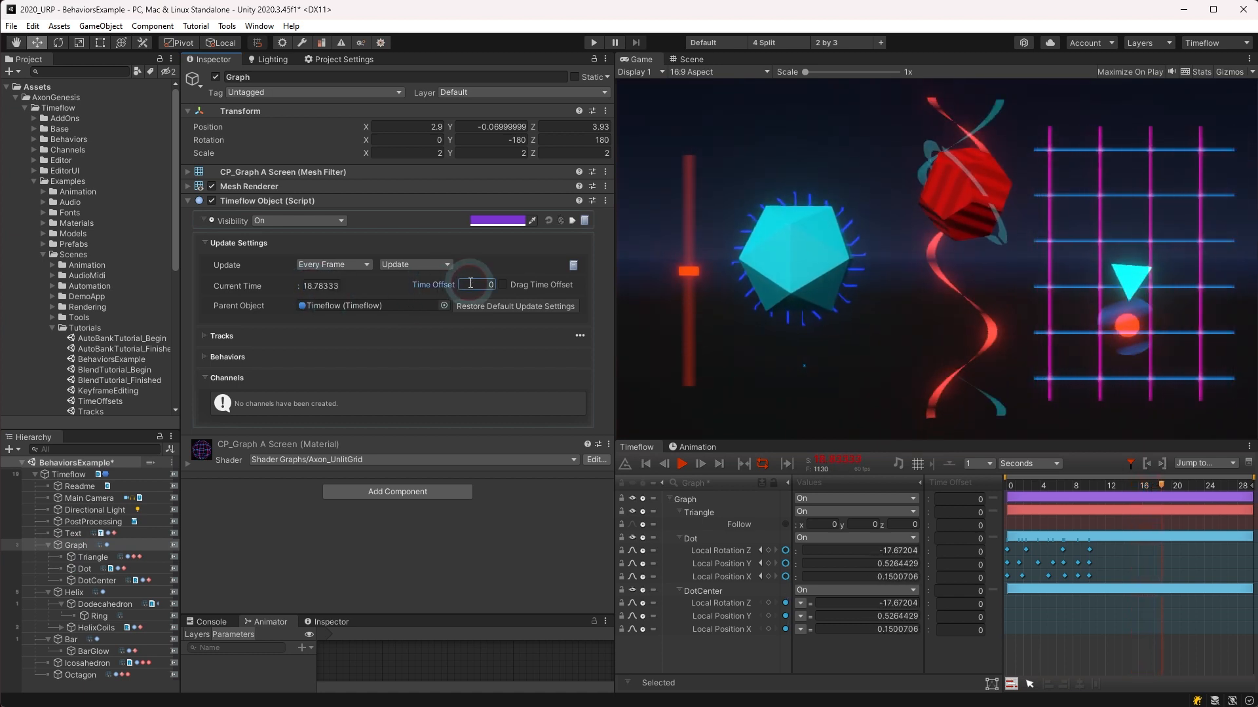
pyautogui.click(472, 285)
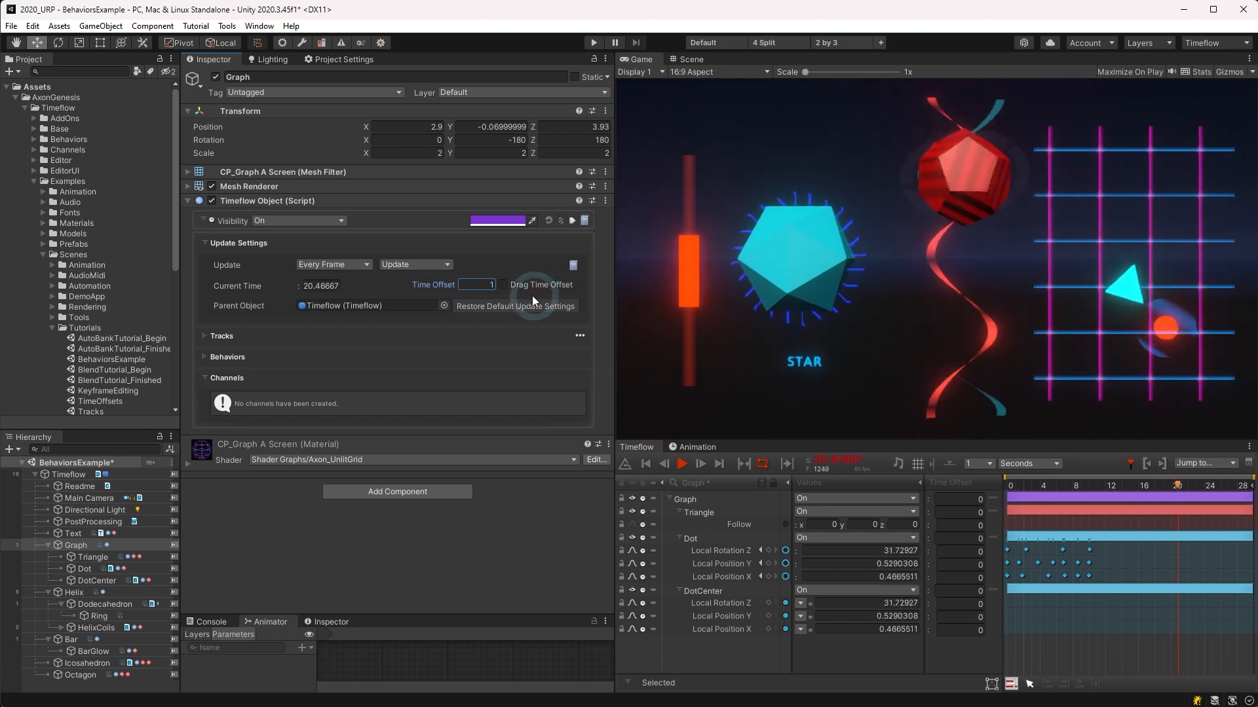
pyautogui.write('1')
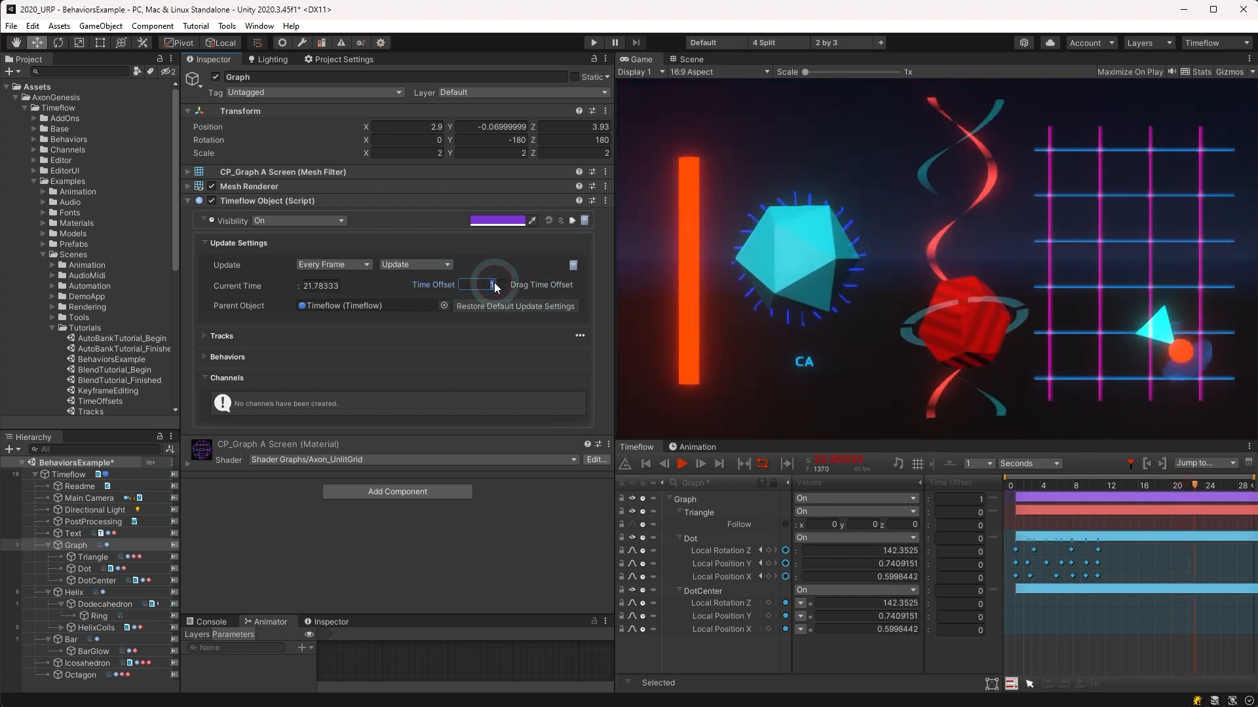
# Enable Drag Time Offset for the Graph object and shift its track forward in the timeline
pyautogui.click(503, 285)
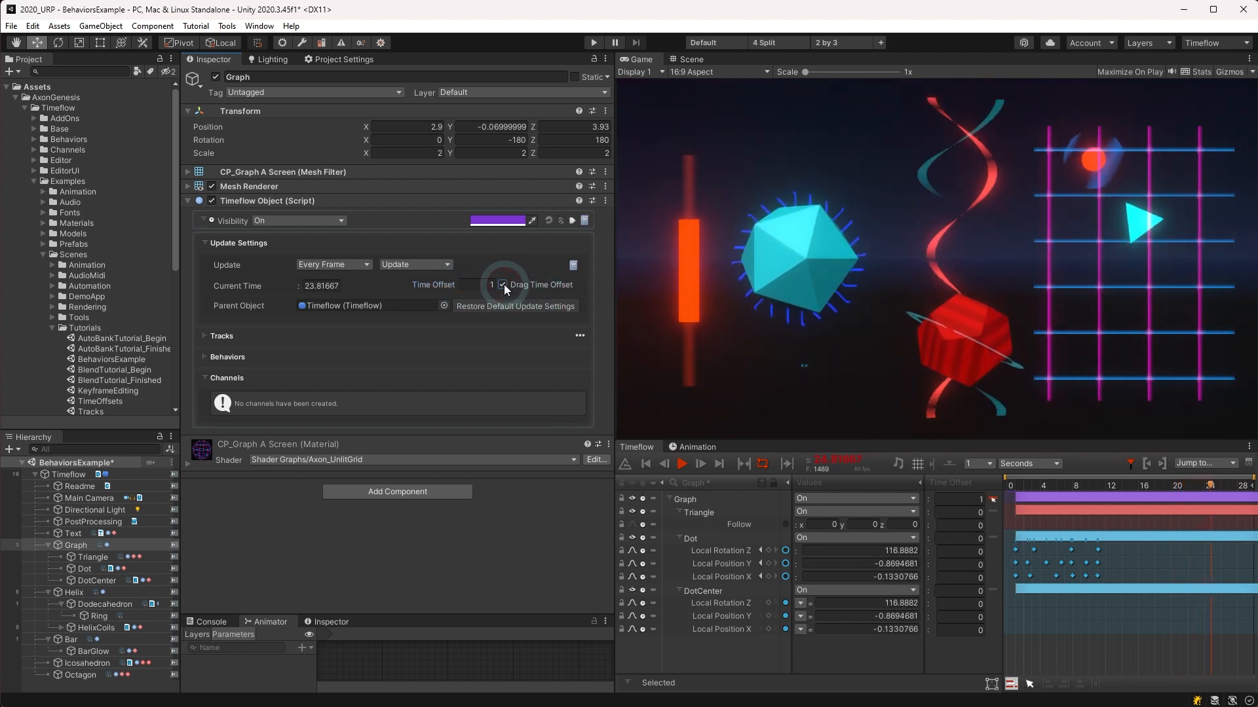
pyautogui.moveTo(1099, 498); pyautogui.dragTo(1141, 502)
# Check the Graph object's parent object reference and restore its default update settings
pyautogui.click(75, 546)
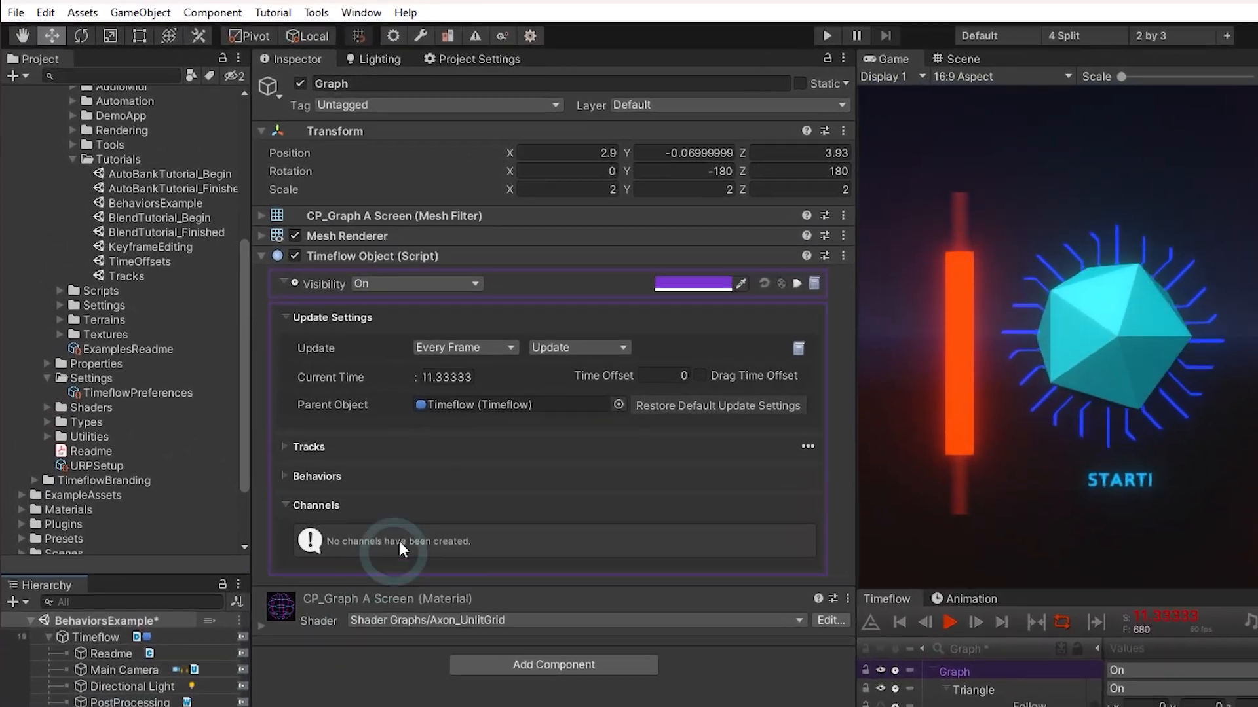
pyautogui.click(330, 306)
pyautogui.click(582, 426)
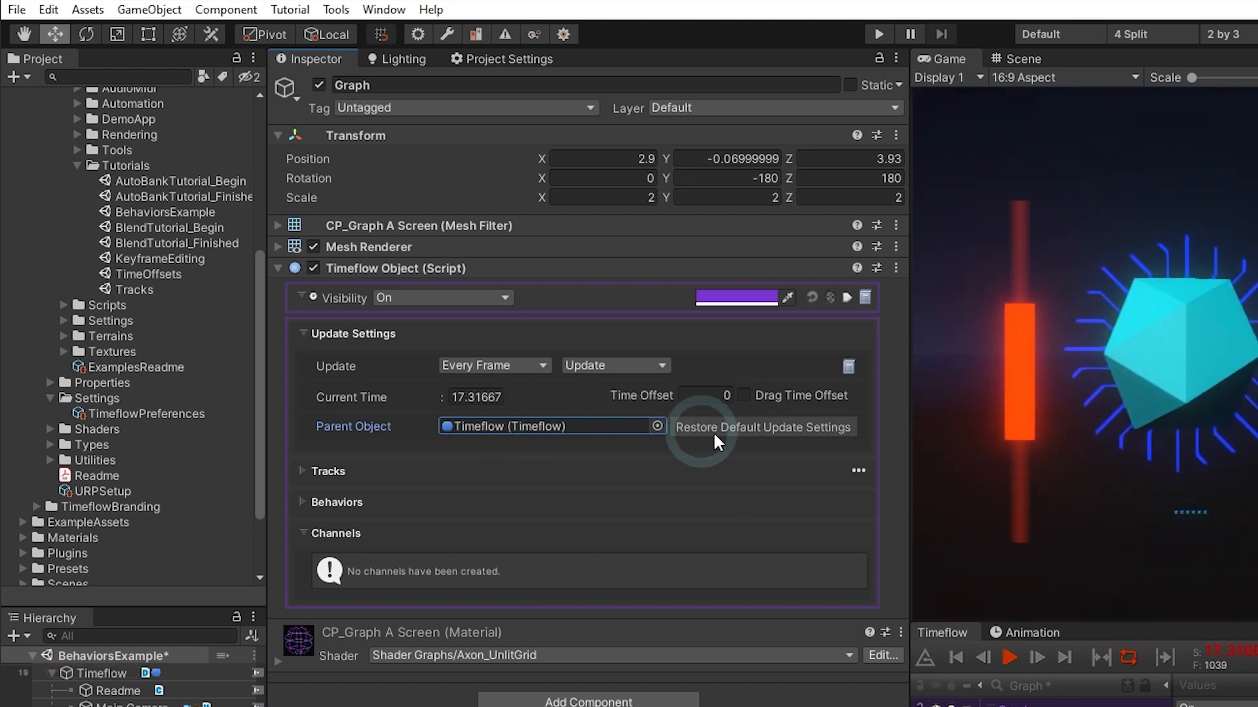
pyautogui.click(762, 429)
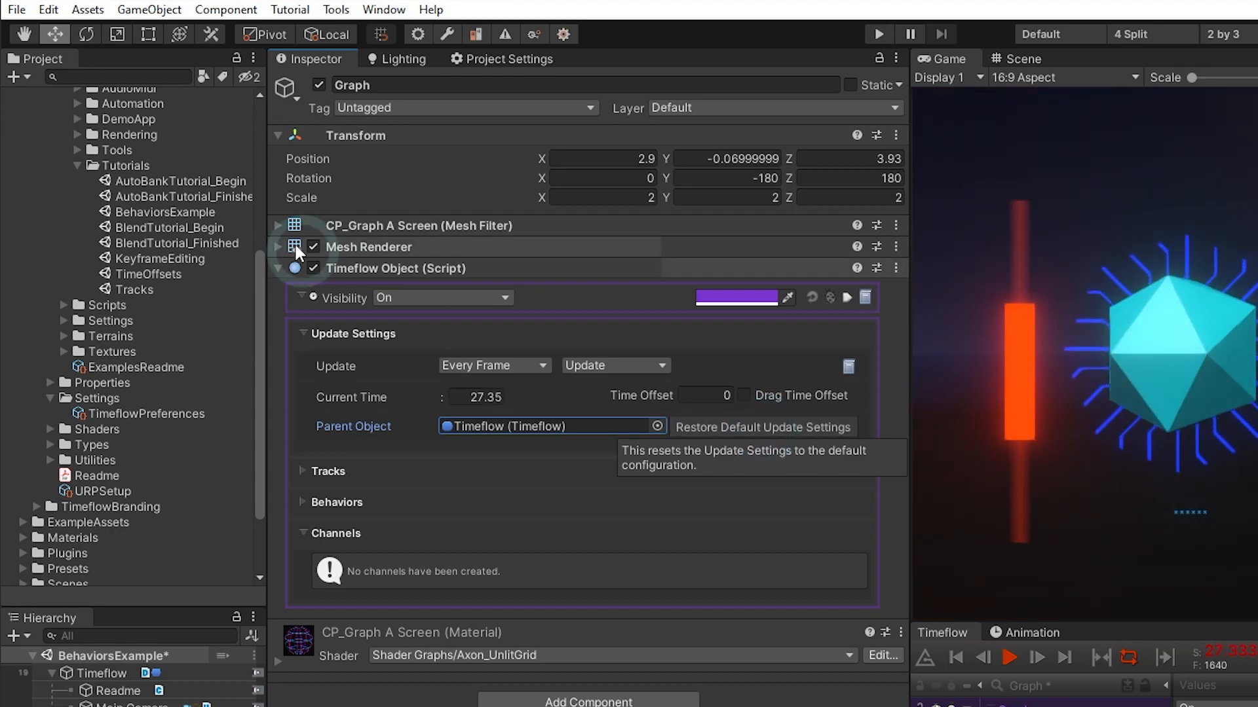
# Show the Timeflow page of the editor preferences
pyautogui.click(58, 11)
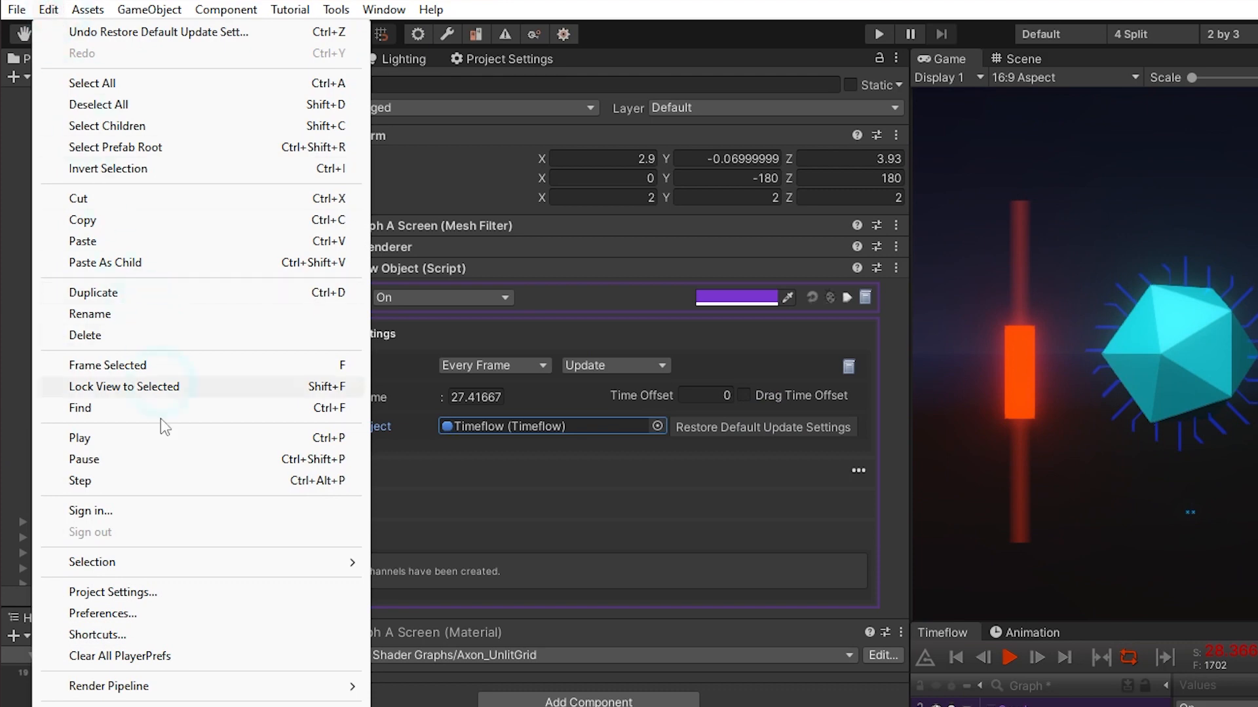
pyautogui.click(128, 615)
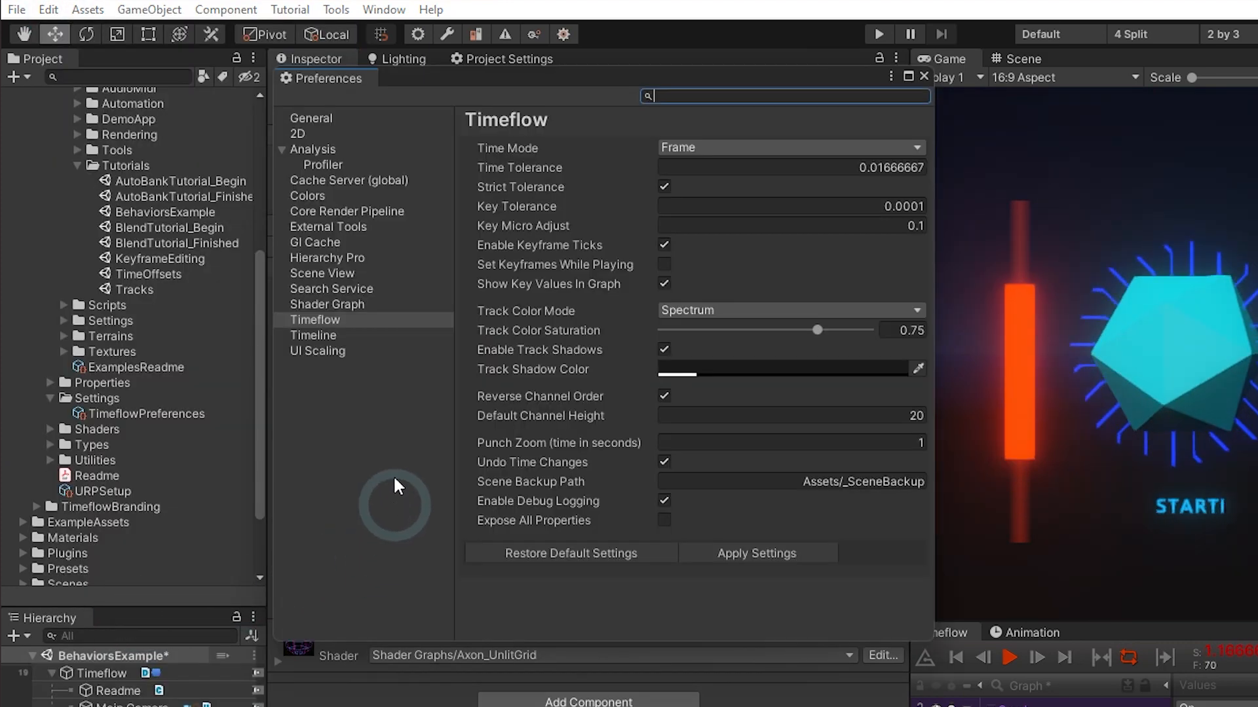
pyautogui.click(355, 324)
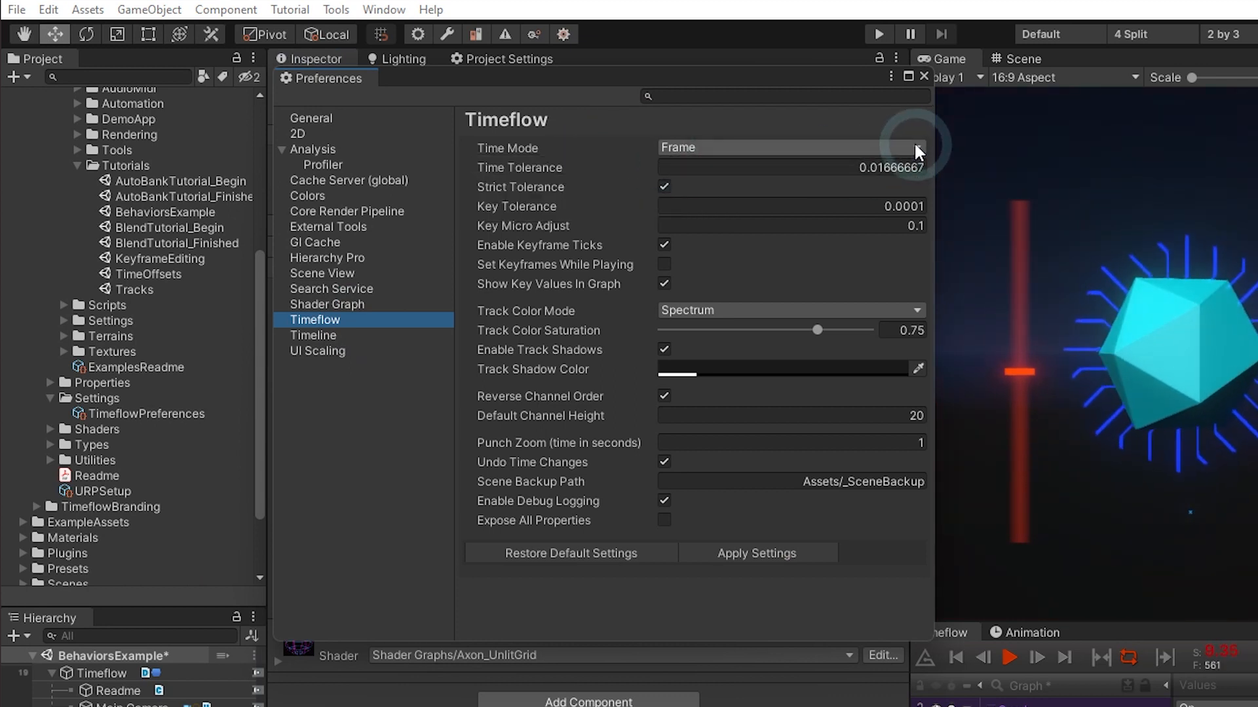
# Switch the Timeflow Time Mode preference to Float and set the Time Tolerance to 0.1
pyautogui.click(910, 168)
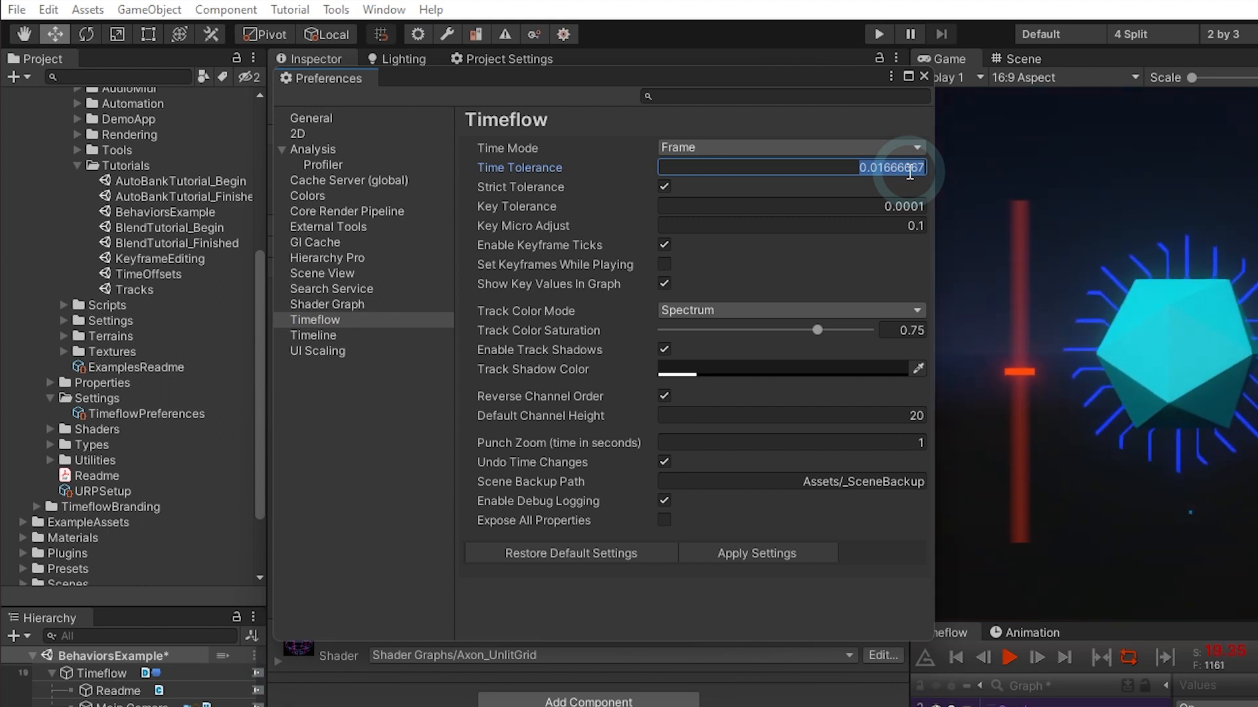
pyautogui.click(847, 145)
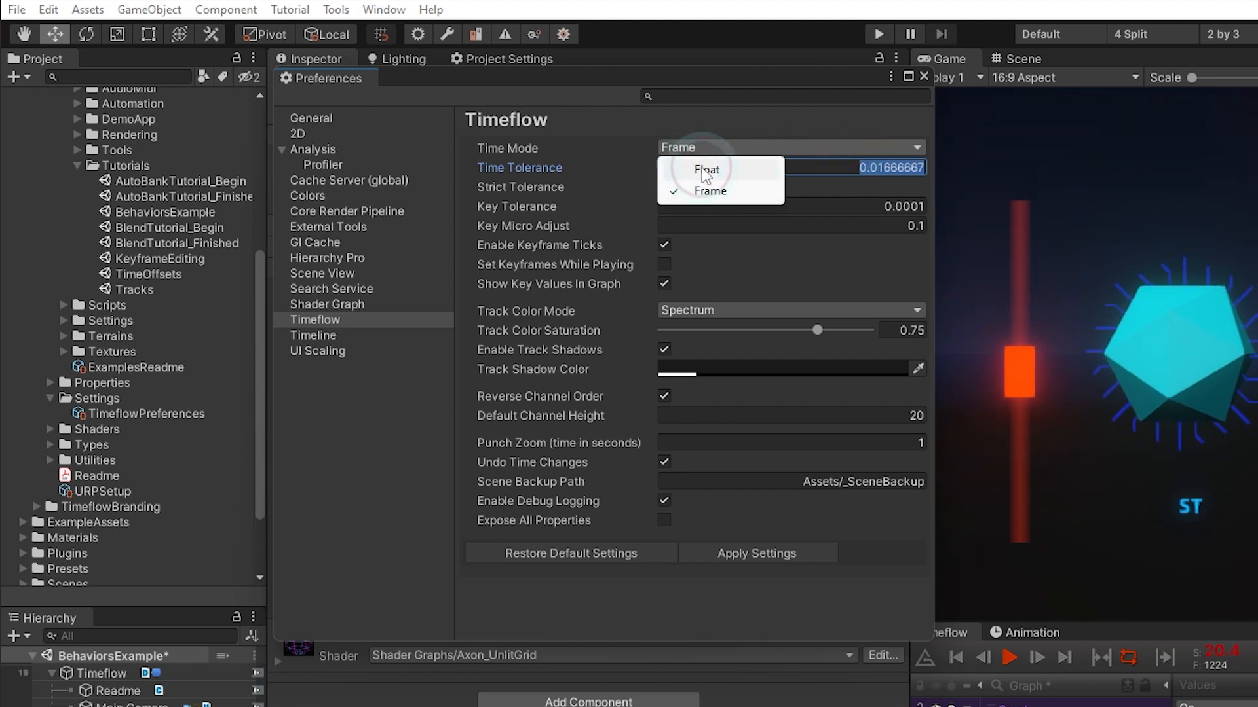
pyautogui.click(705, 171)
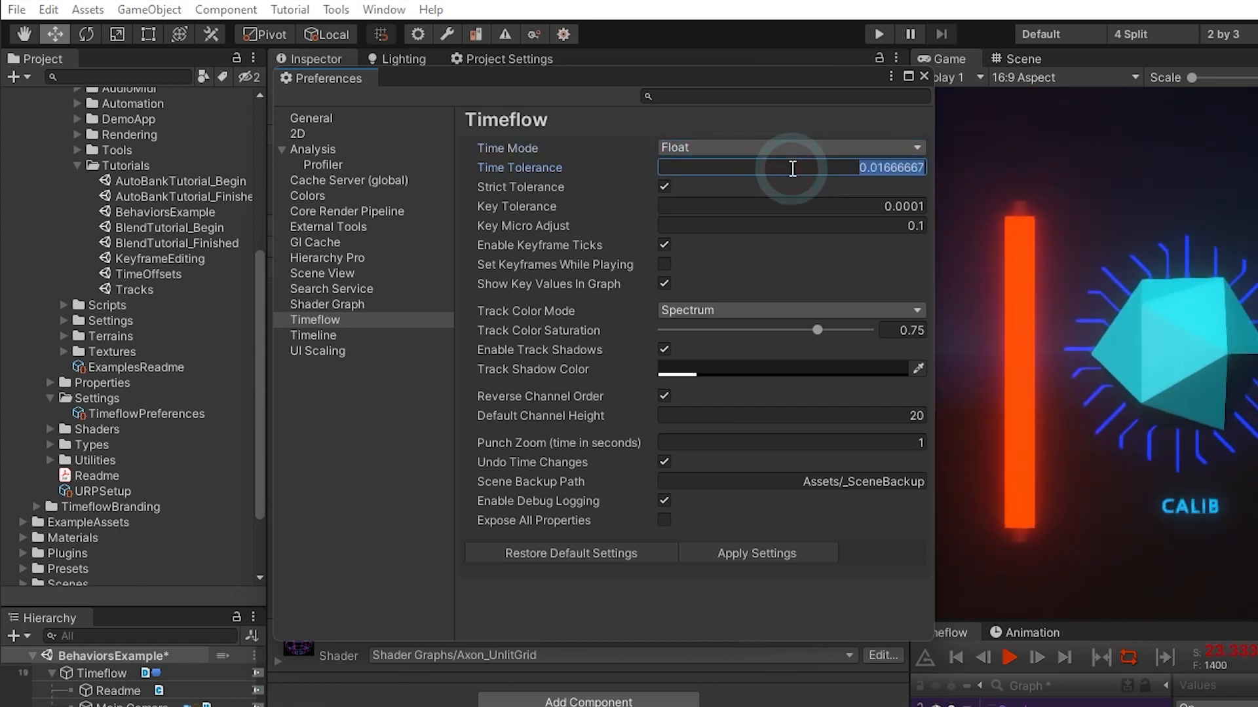
pyautogui.write('0.1')
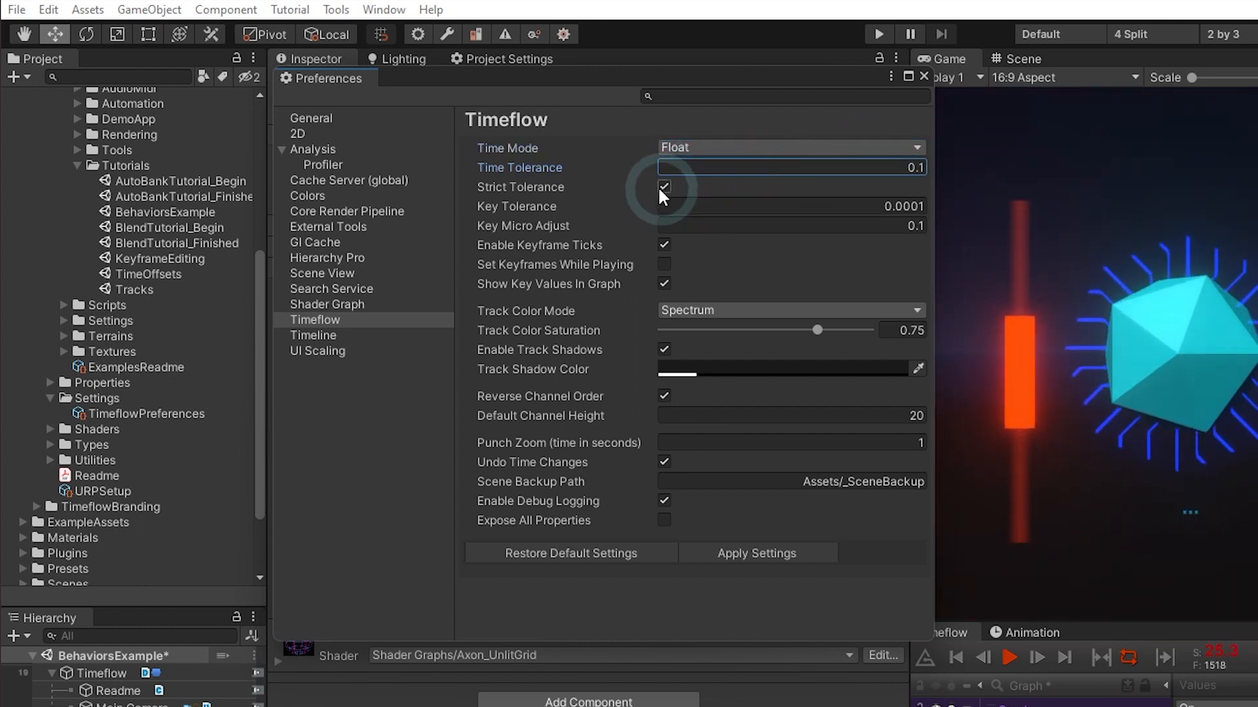
# Review the Strict Tolerance description, try a Time Tolerance of 0.25, and close the preferences
pyautogui.click(584, 186)
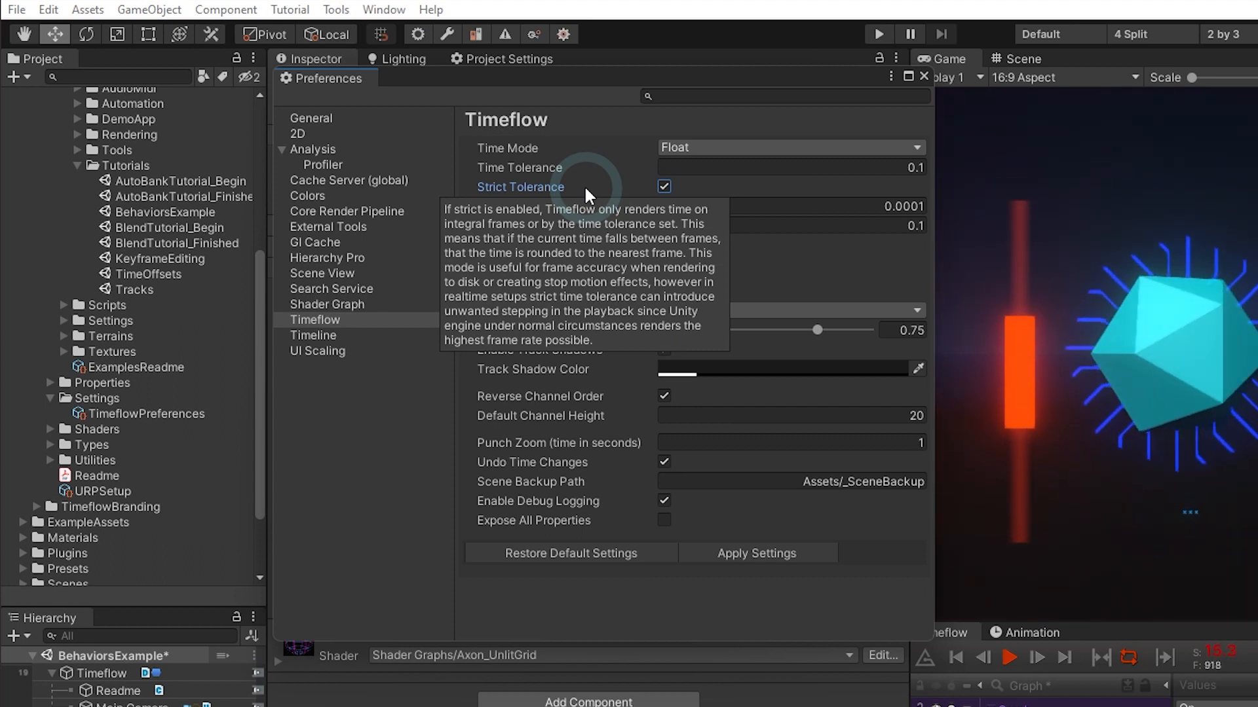
pyautogui.click(776, 172)
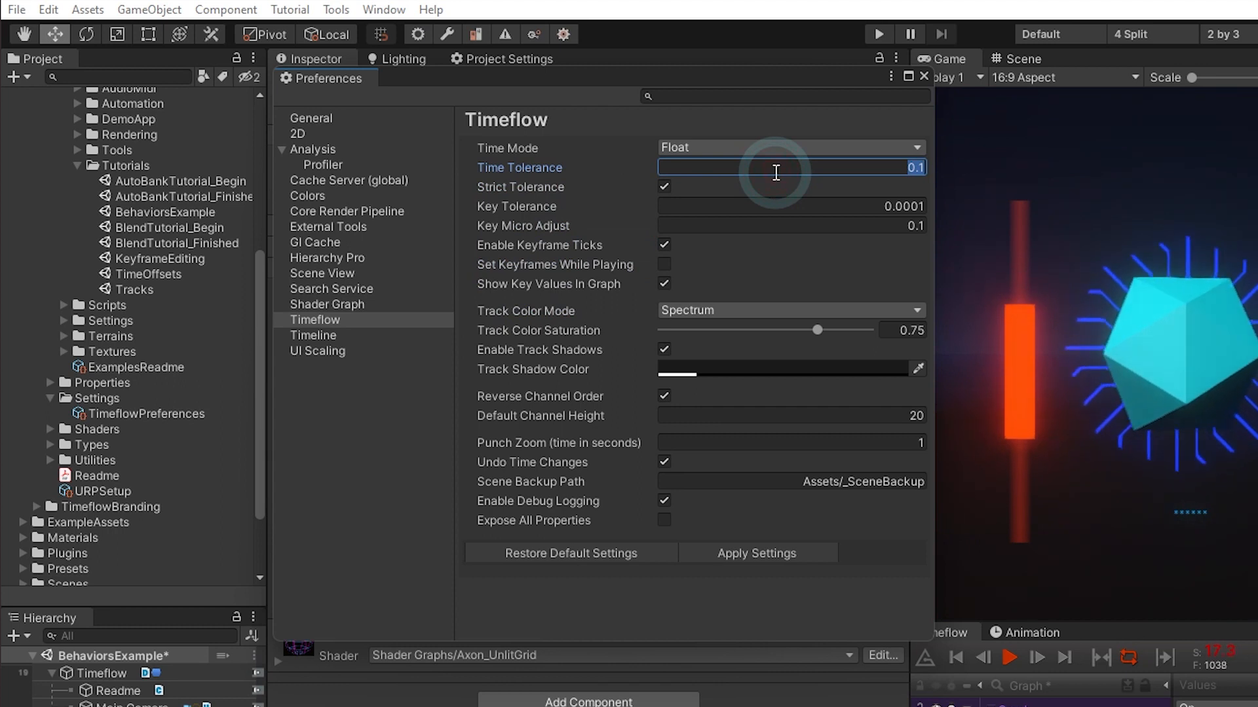
pyautogui.write('0.25')
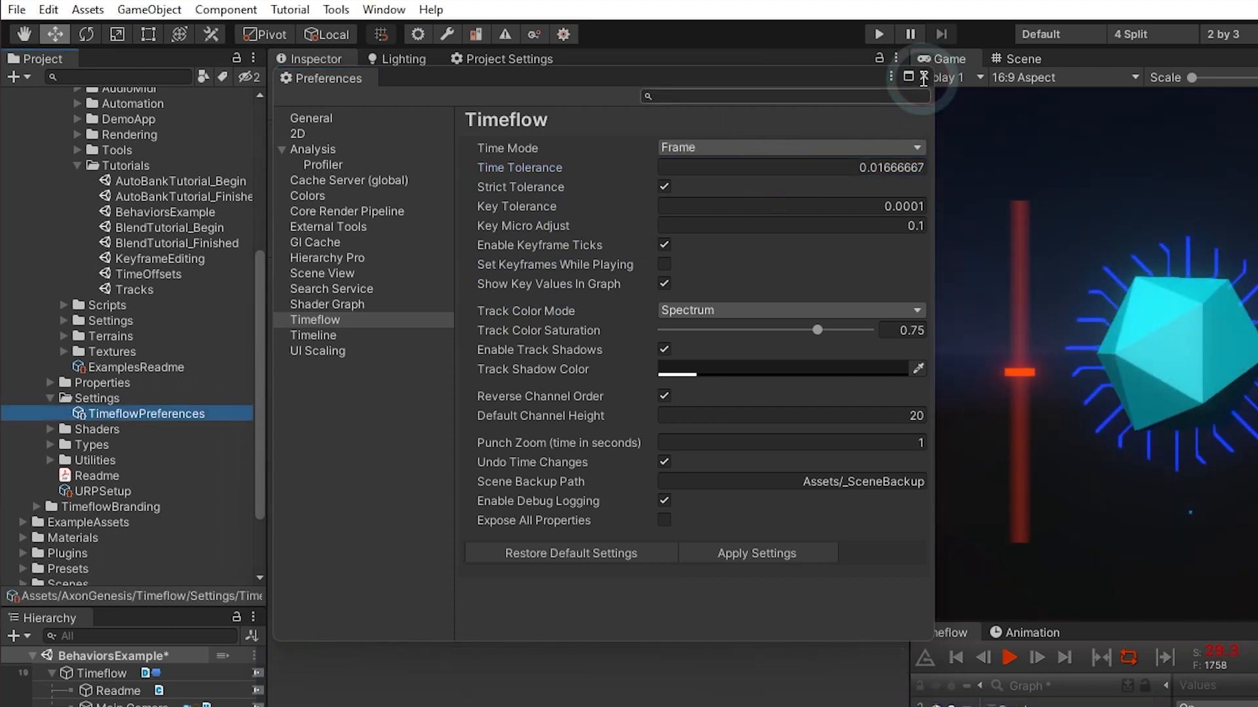
pyautogui.click(924, 77)
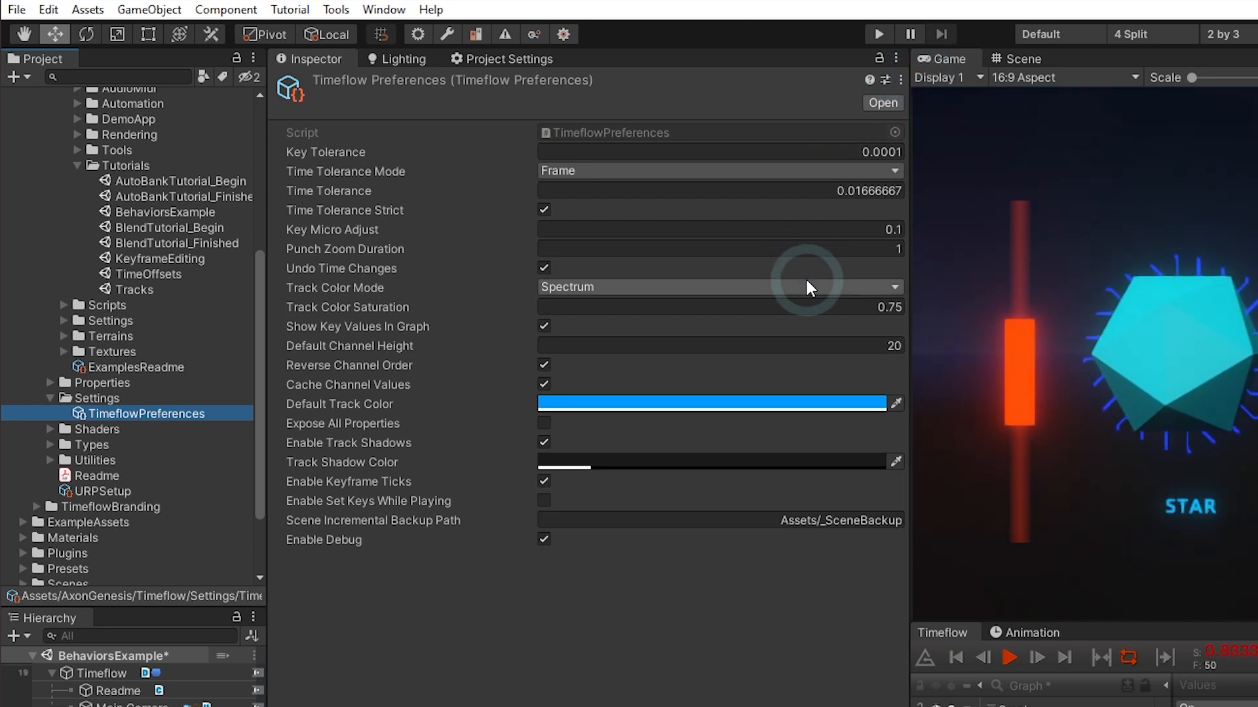